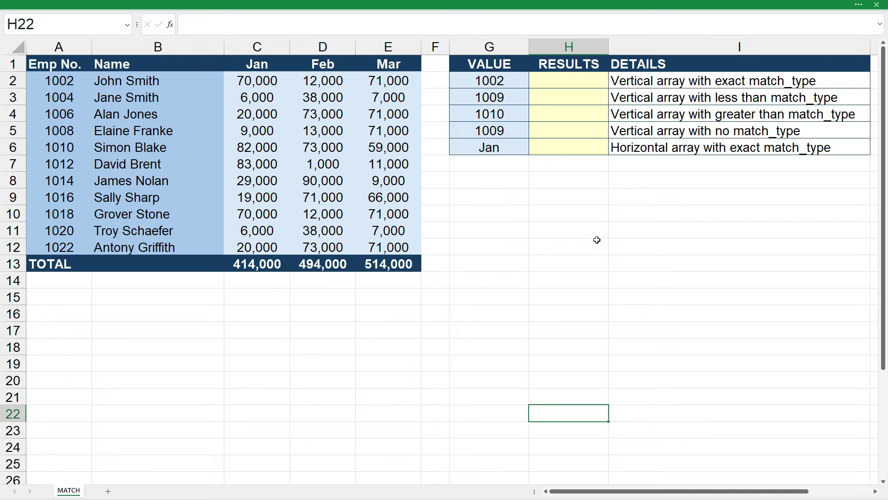
Enter the exact-match formula =MATCH(G2,A2:A12,0) in H2 and inspect its cell references.
left_click(558, 81)
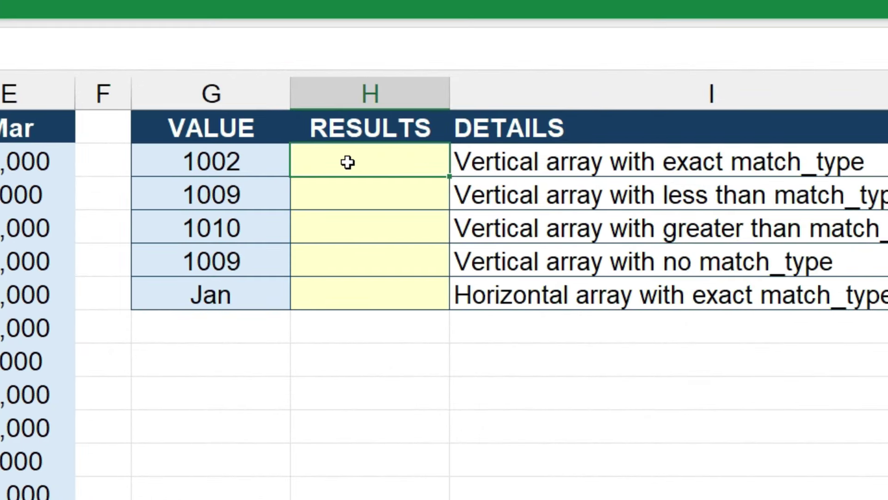
double_click(347, 161)
type("=match(")
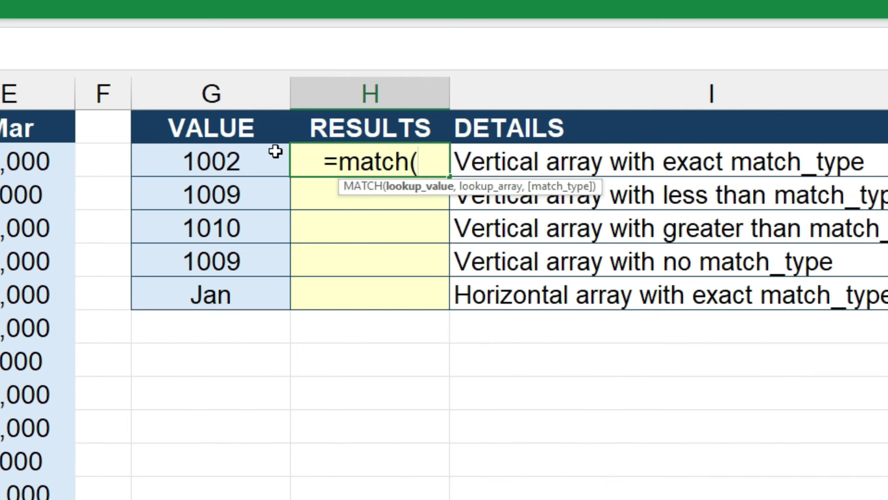
left_click(232, 160)
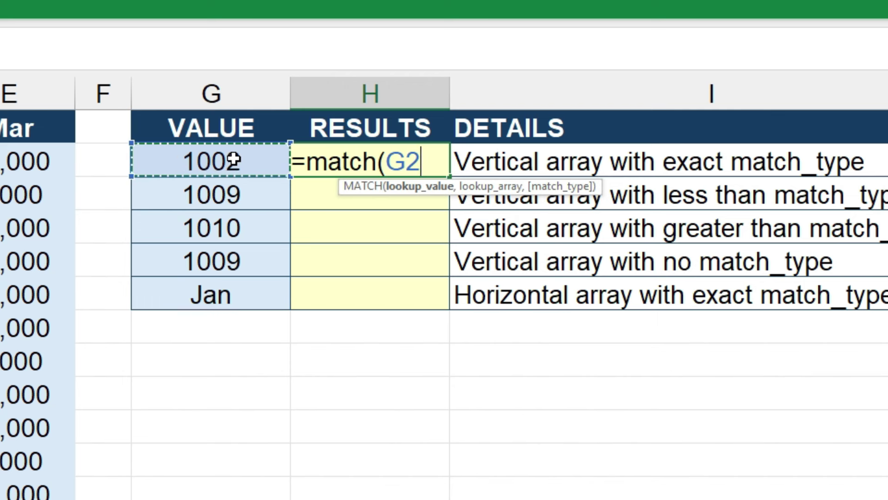
type(",")
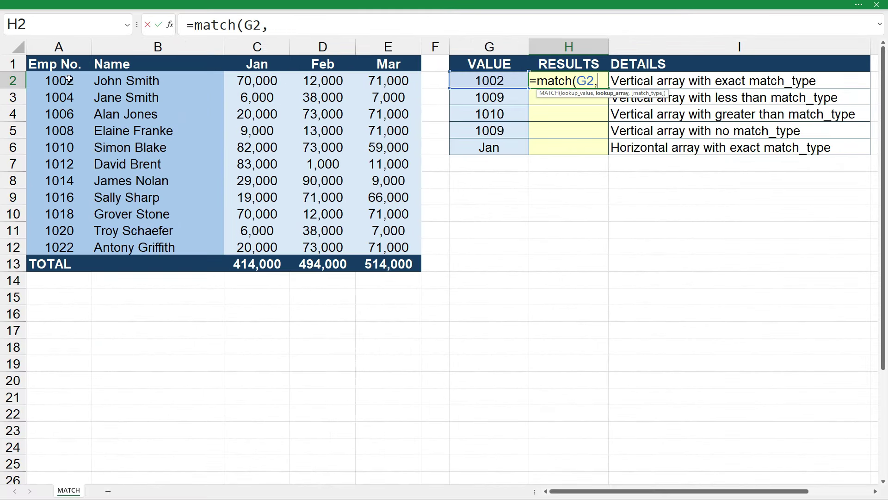
left_click_drag(69, 80, 73, 246)
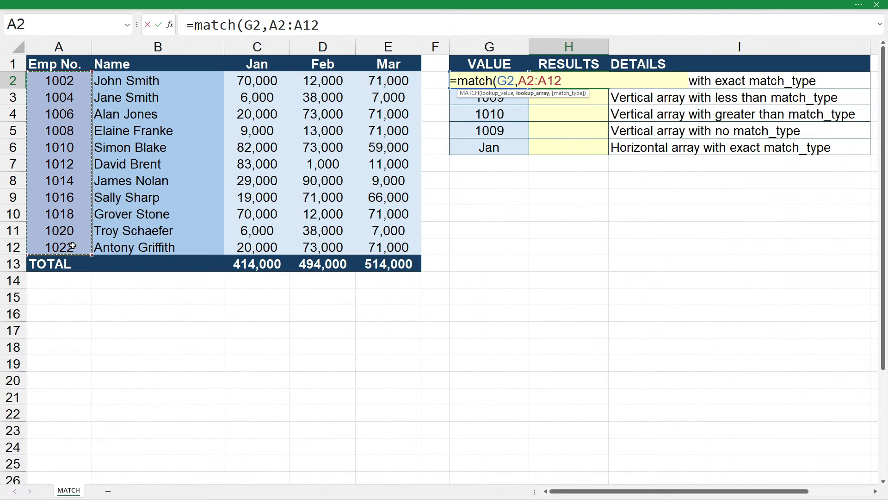
type(",")
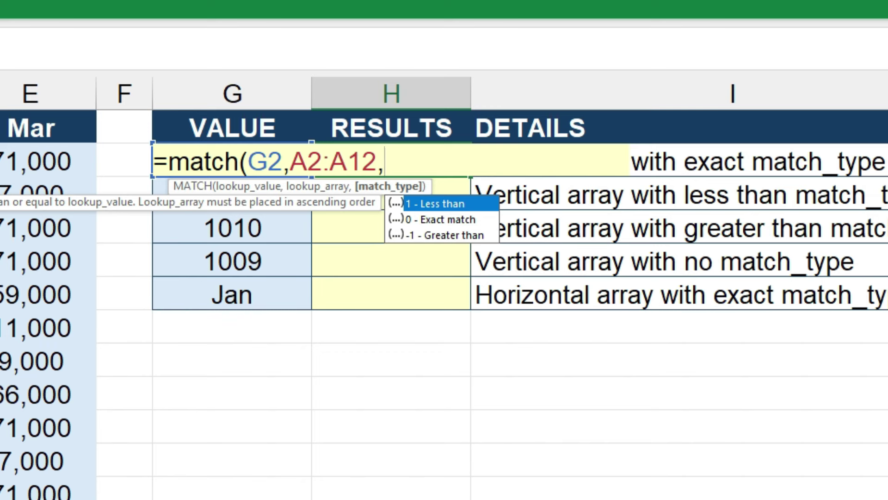
type("0)")
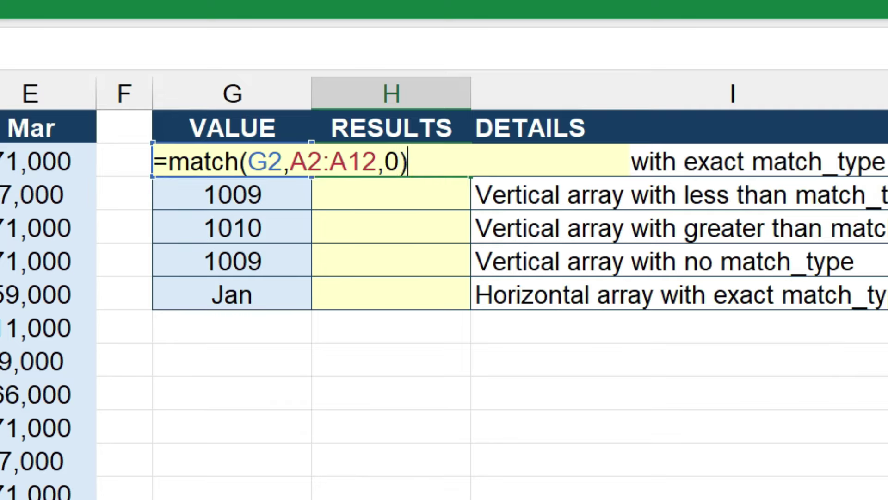
key("Return")
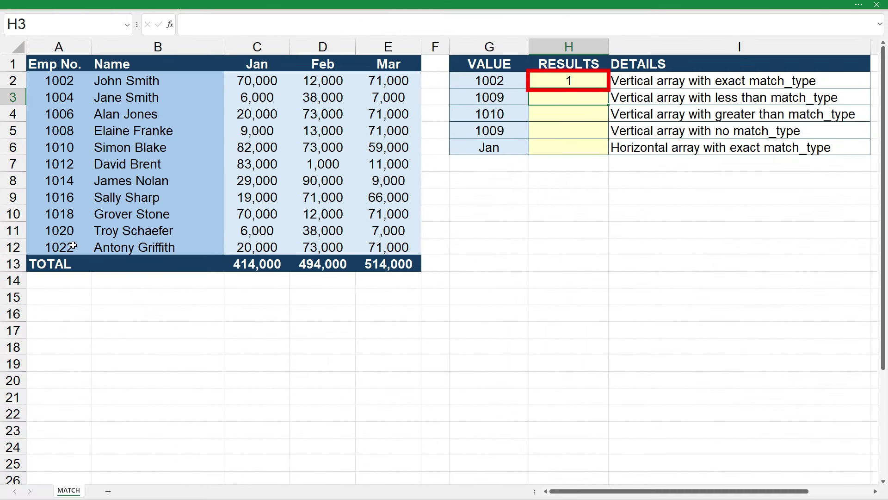
left_click(564, 85)
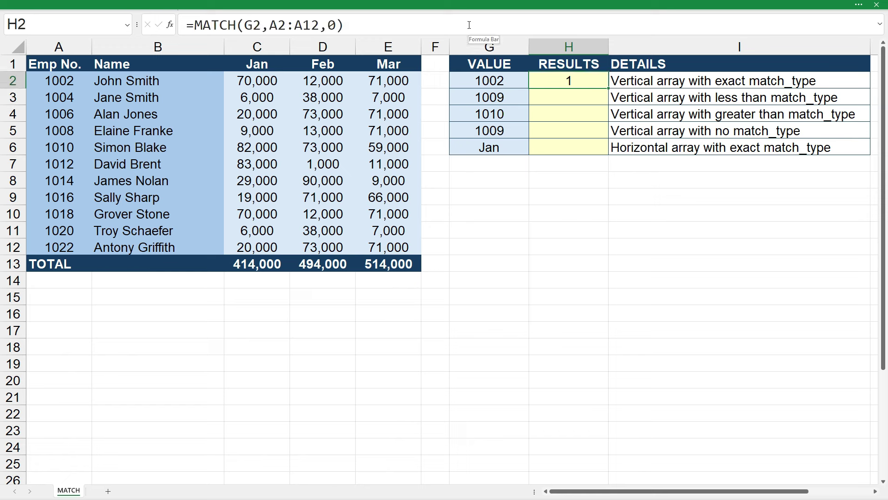
left_click(469, 25)
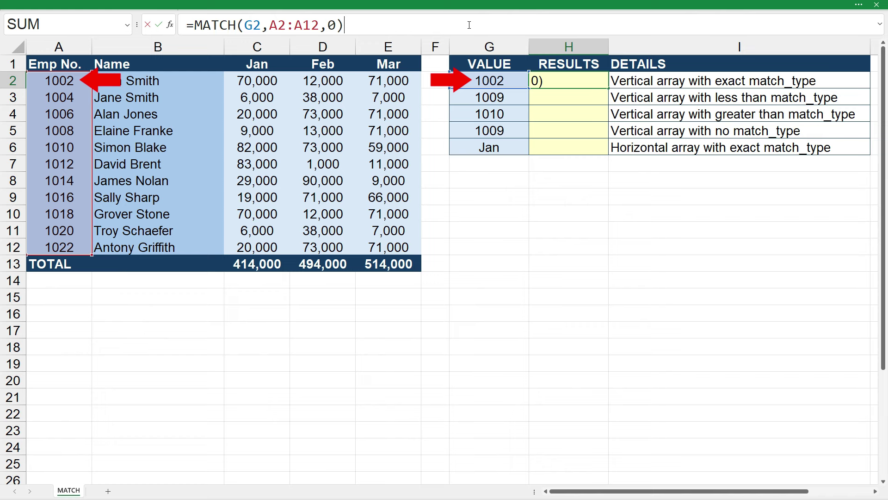
key("ctrl+Return")
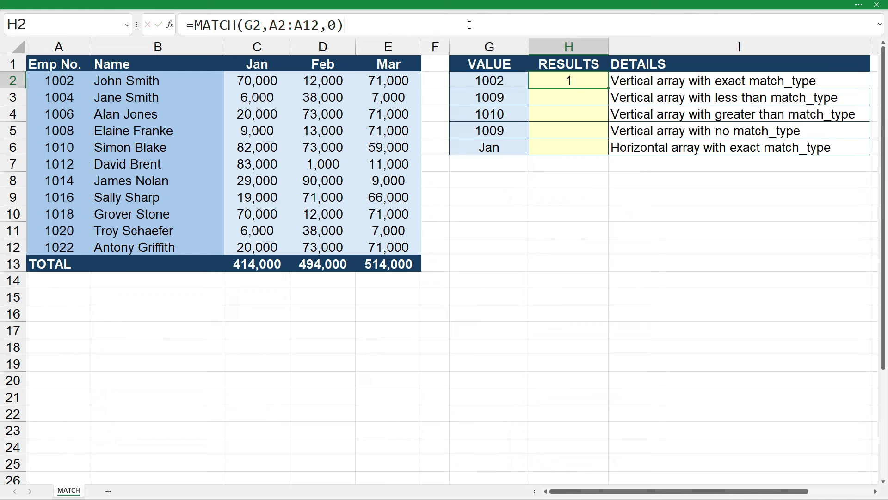
Test the exact-match formula by setting the lookup value in G2 to 1004 and to 1003.
left_click(477, 80)
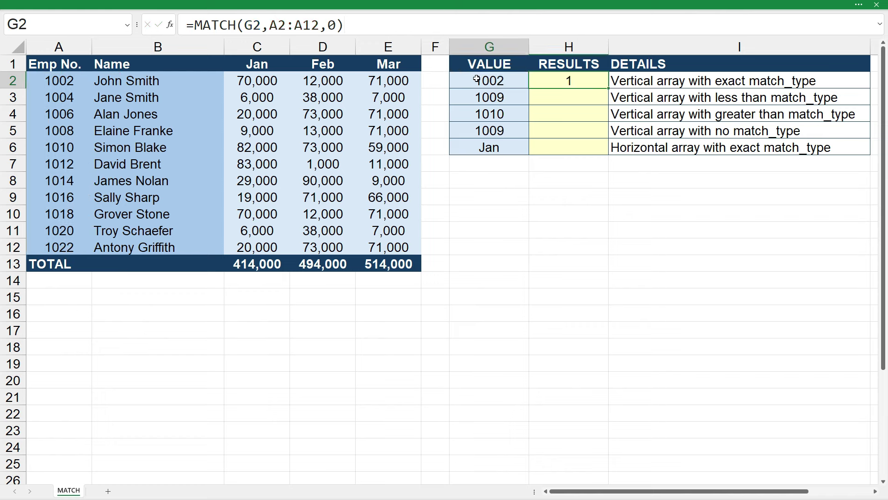
type("1004")
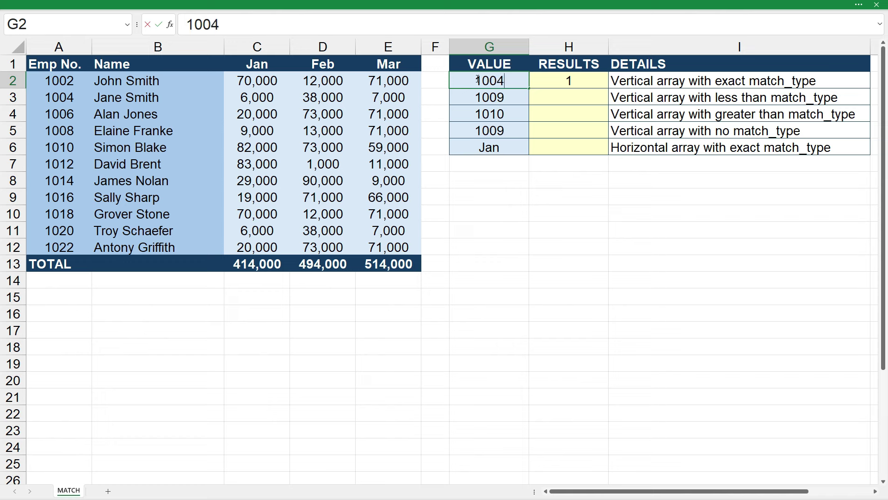
key("Return")
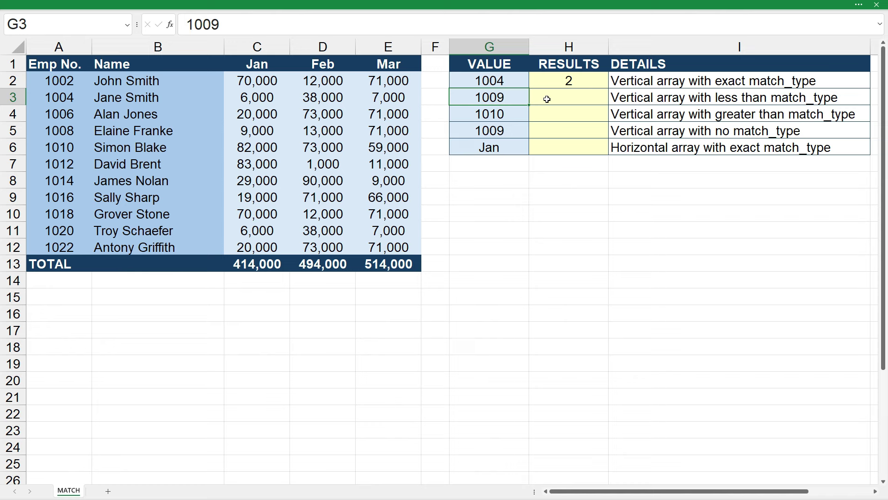
left_click(516, 82)
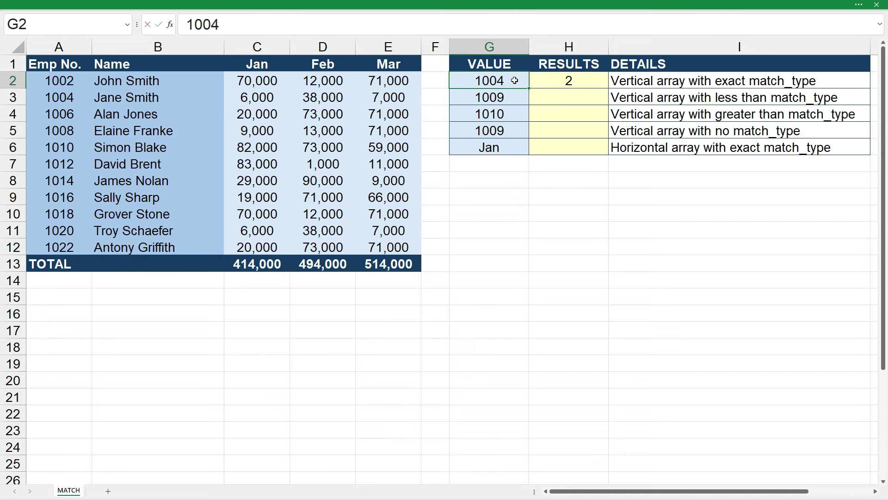
type("1003")
key("Return")
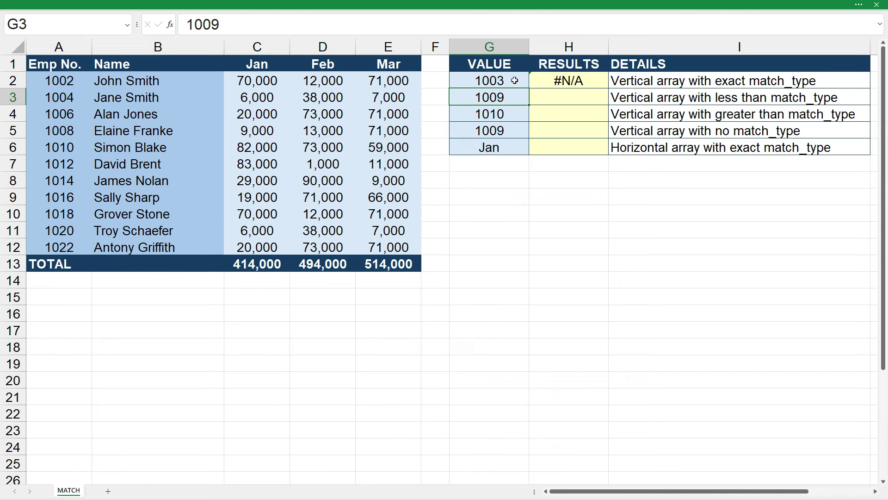
Restore the lookup value in G2 to 1002.
left_click(515, 81)
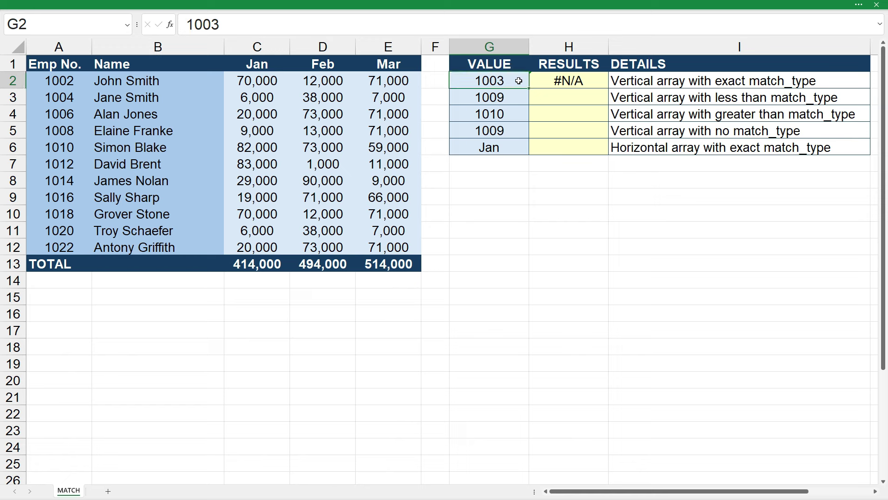
type("1002")
key("Return")
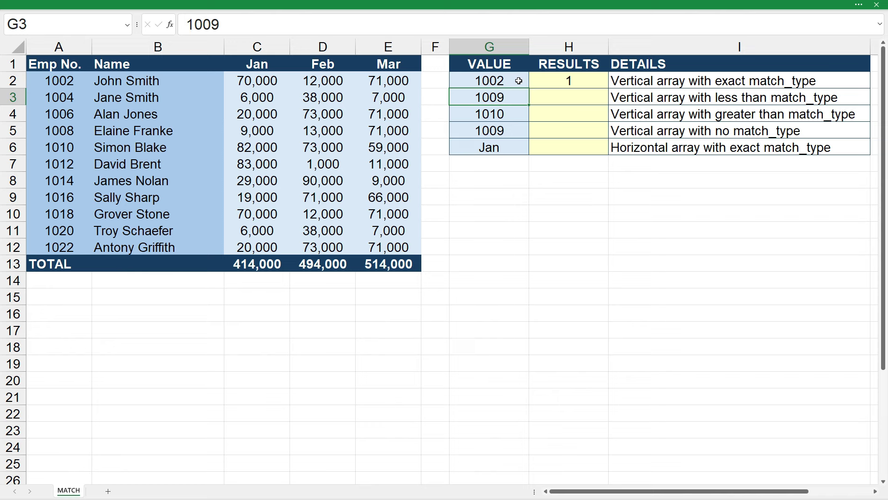
Enter the less-than match formula =MATCH(G3,A2:A12,1) in H3 and inspect its cell references.
left_click(574, 97)
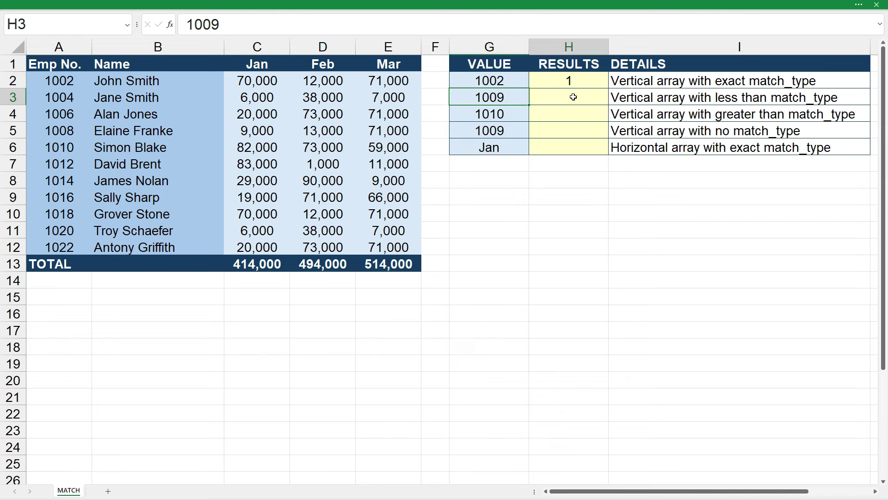
type("=match(")
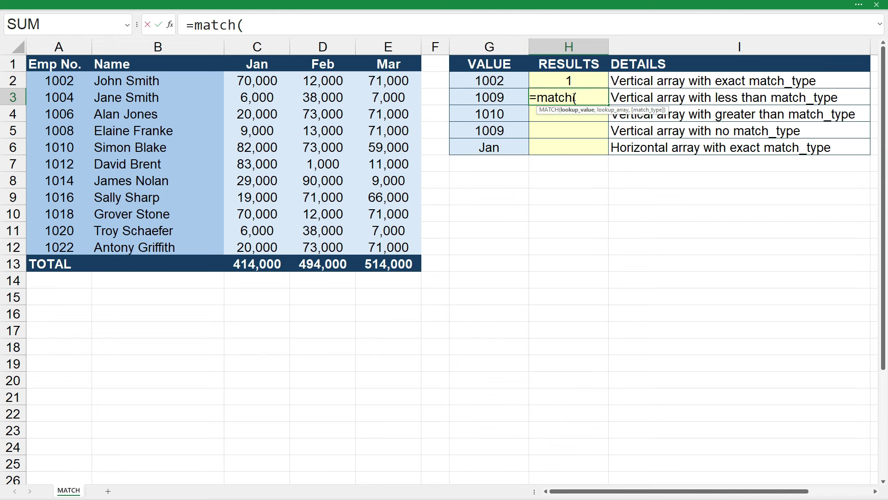
left_click(508, 99)
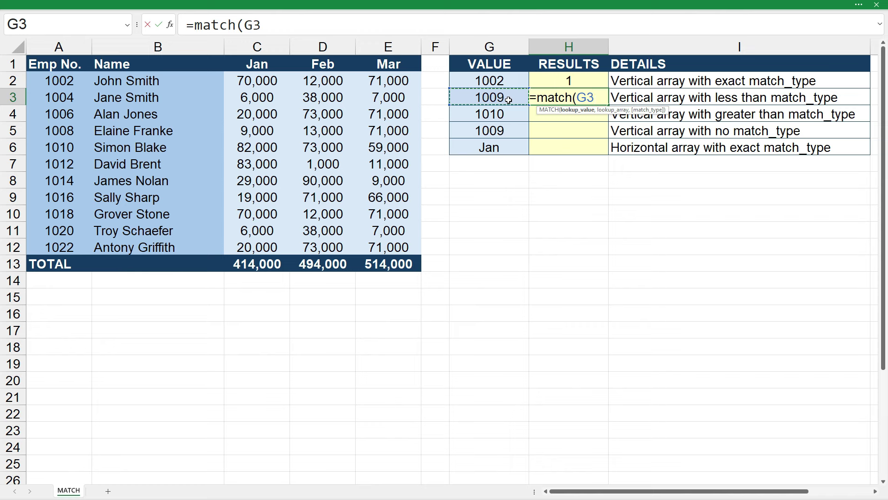
type(",")
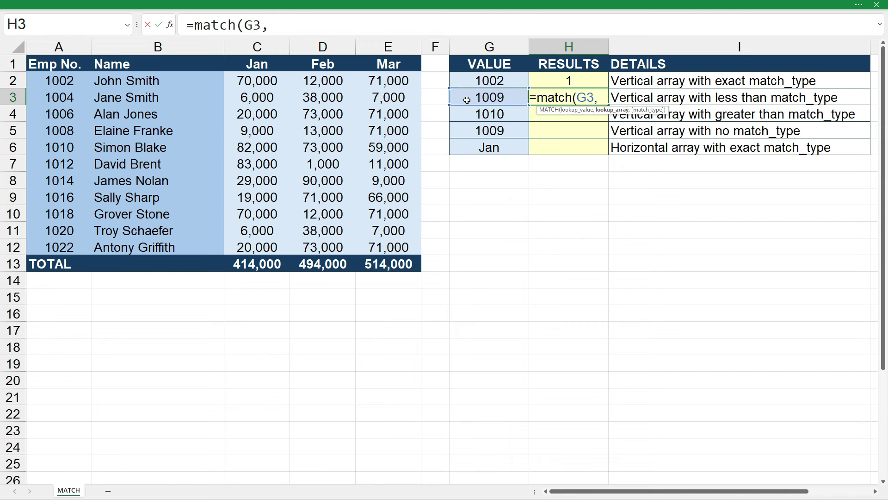
left_click_drag(74, 86, 78, 243)
type(",")
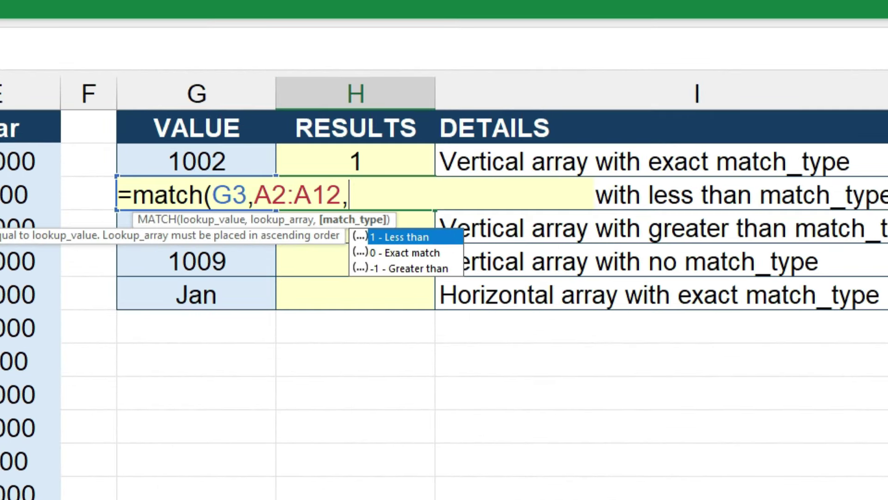
type("1)")
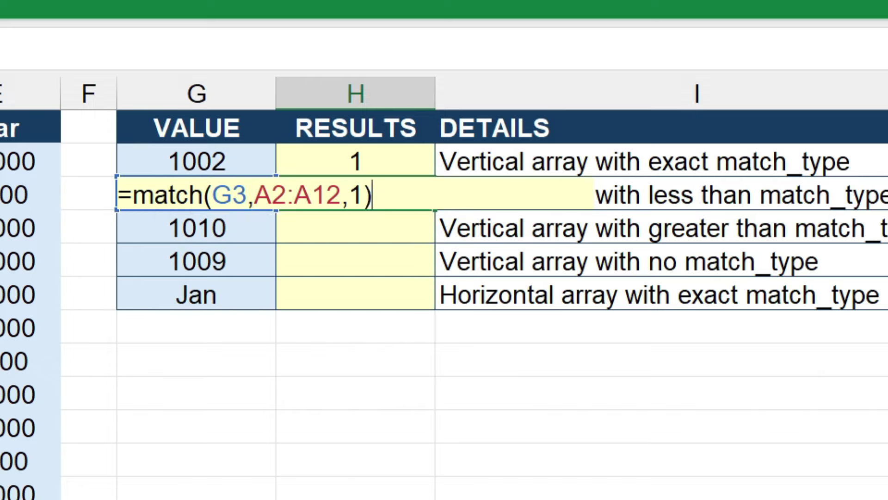
key("Return")
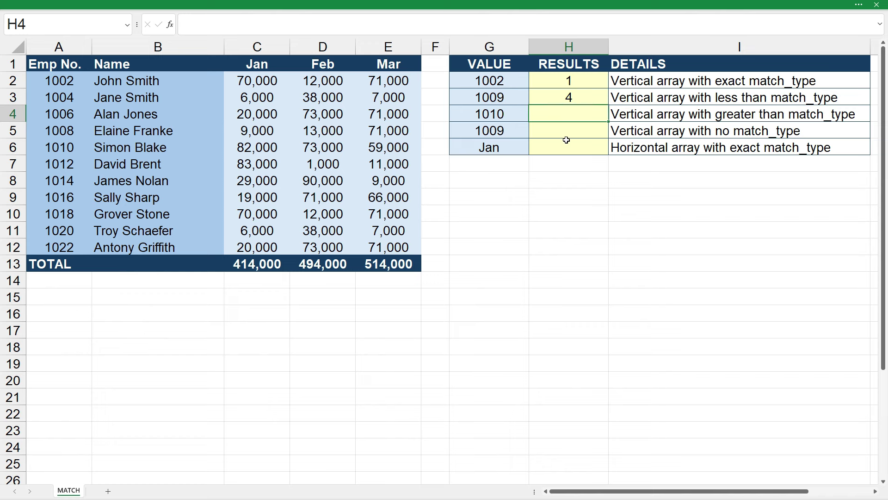
left_click(552, 99)
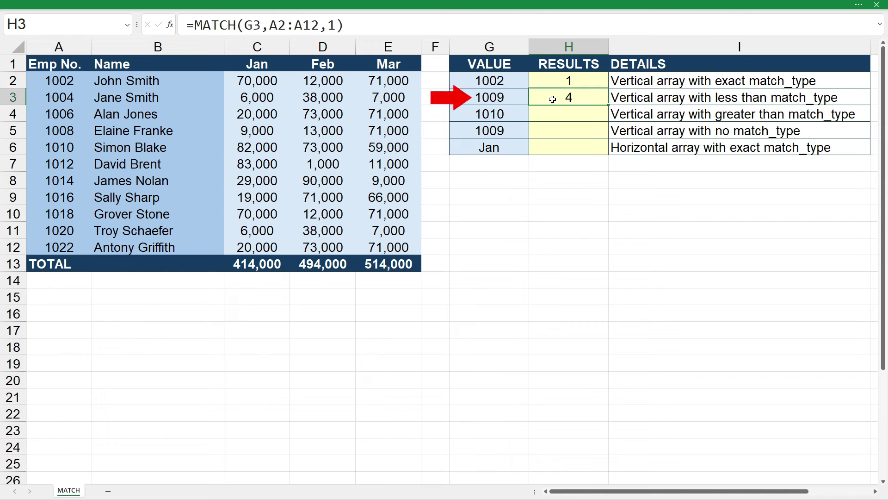
left_click(460, 25)
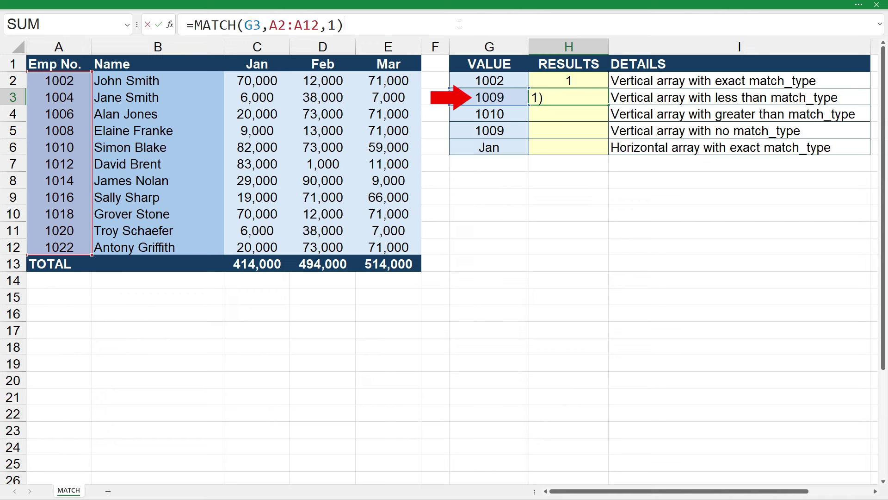
key("ctrl+Return")
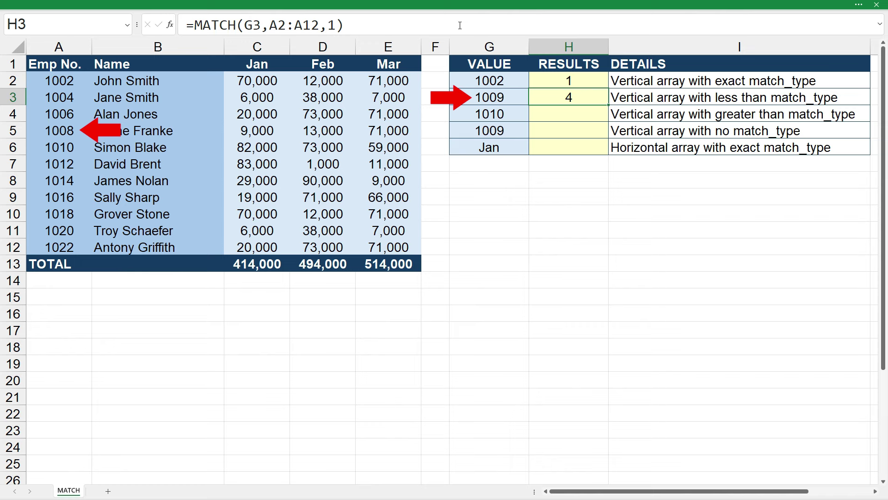
Test the less-than match formula by setting the lookup value in G3 to 1008 and to 1007.
left_click(483, 95)
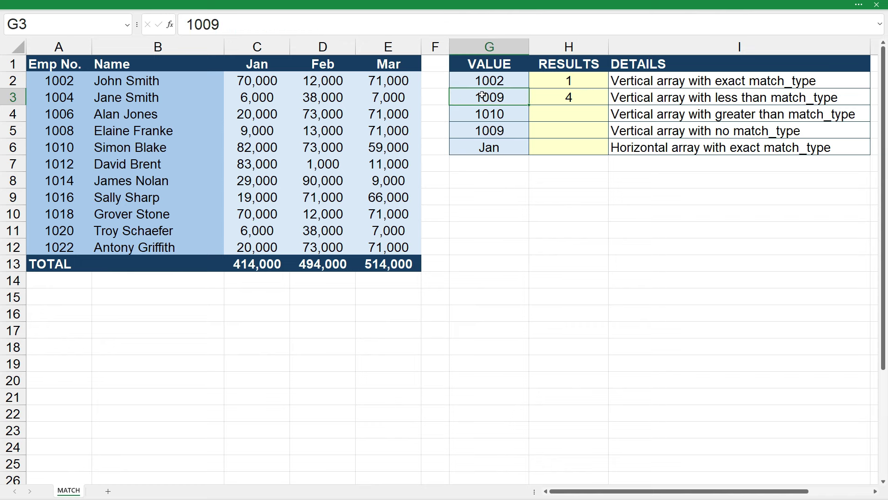
type("1008")
key("Return")
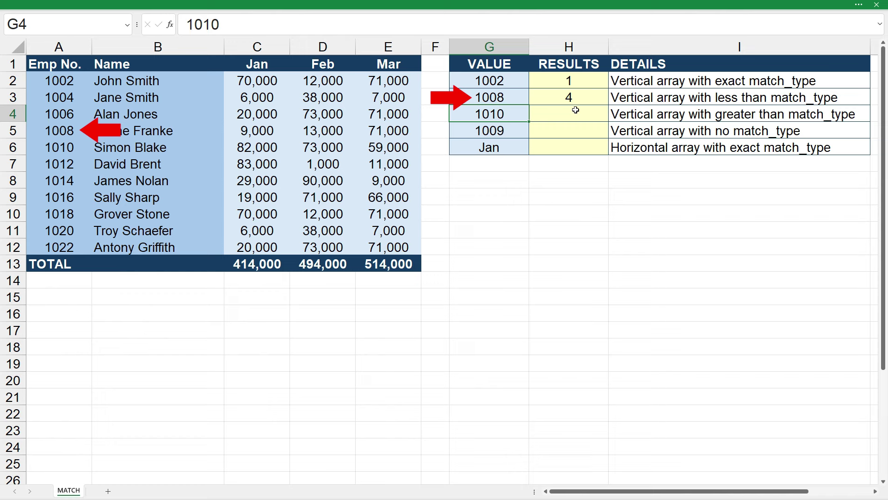
left_click(521, 98)
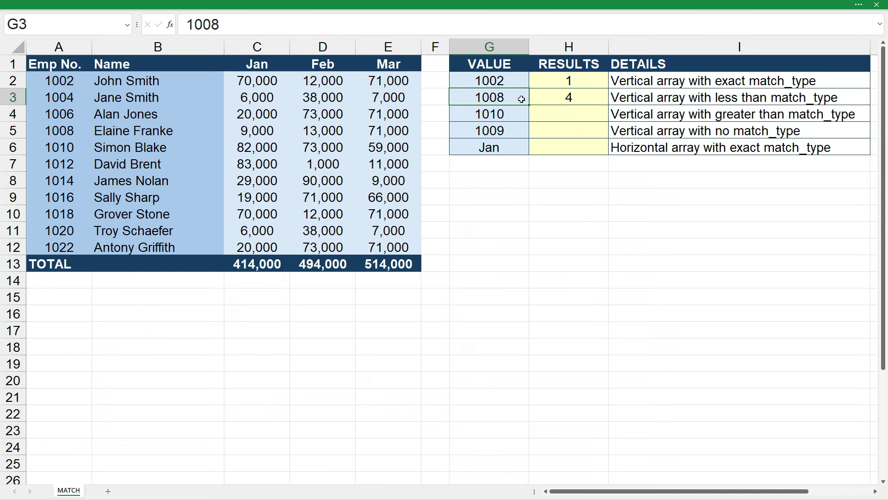
type("1007")
key("Return")
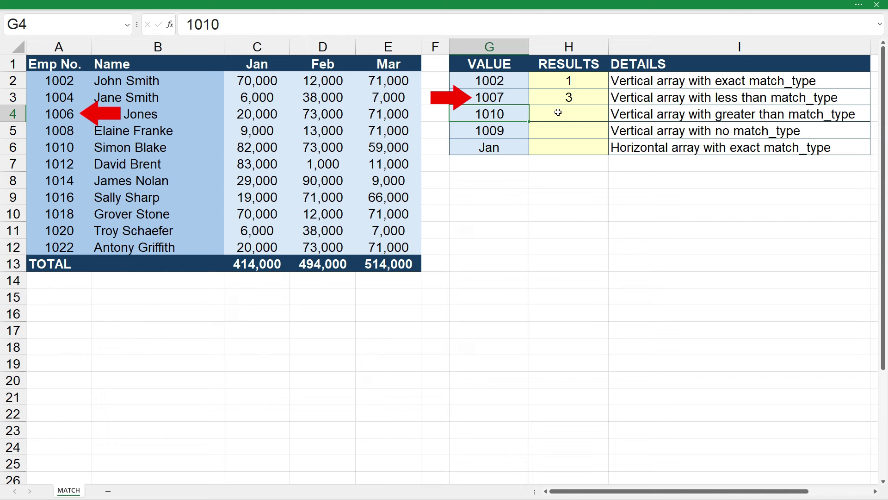
Restore the lookup value in G3 to 1009.
left_click(513, 96)
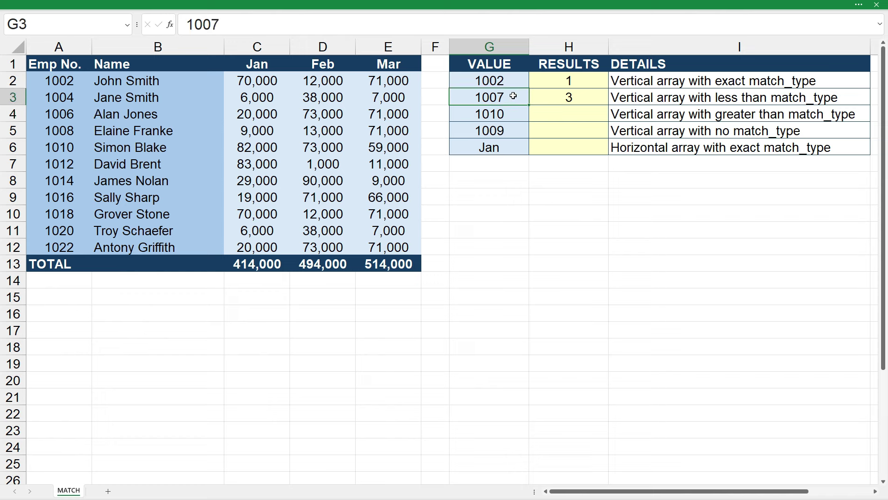
type("1009")
key("Return")
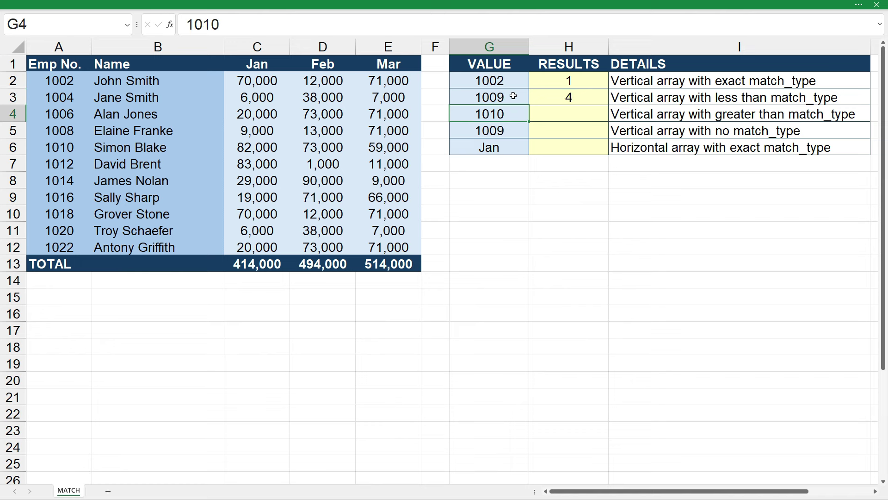
Enter the greater-than match formula =MATCH(G4,A2:A12,-1) in H4.
left_click(568, 115)
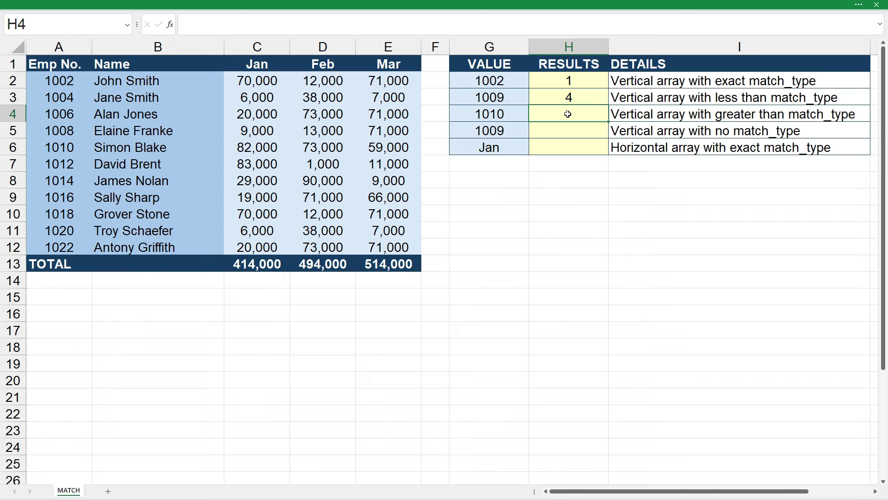
type("=match(")
left_click(508, 114)
type(",")
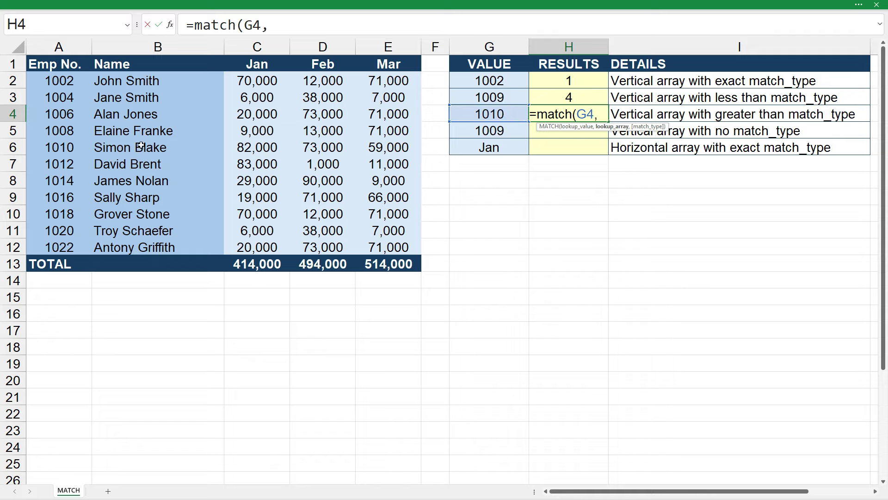
left_click_drag(46, 81, 48, 247)
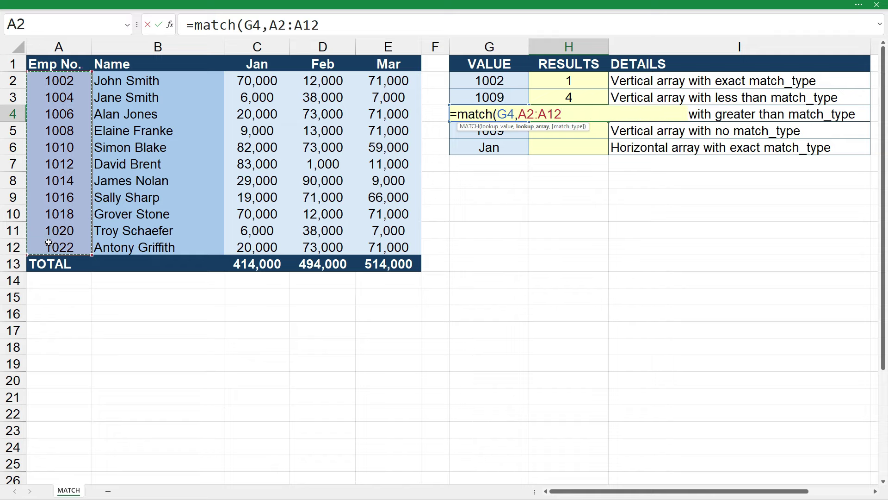
type(",")
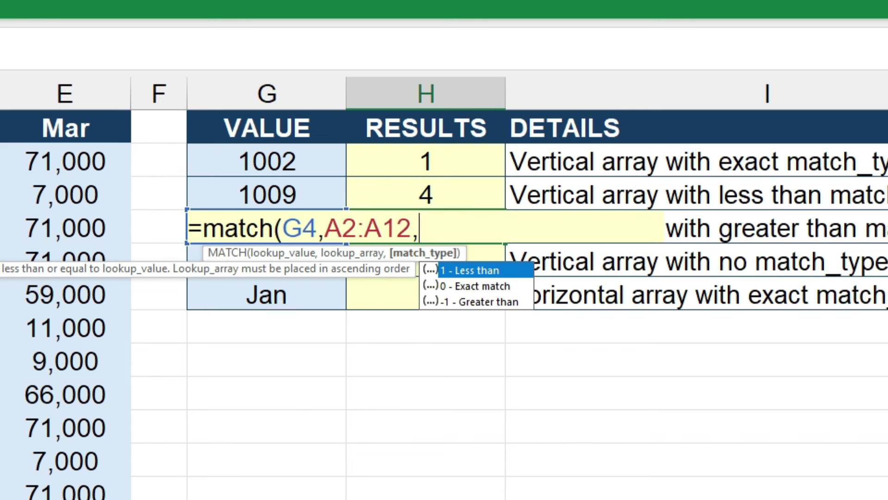
type("-1)")
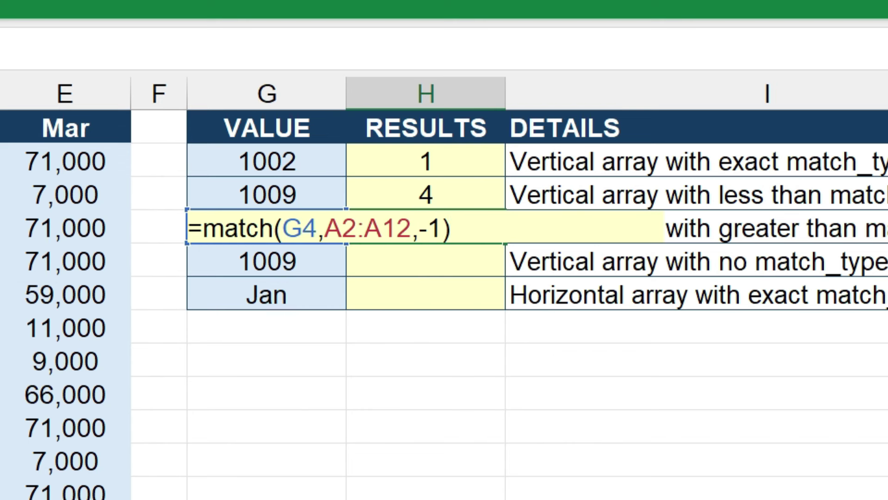
key("Return")
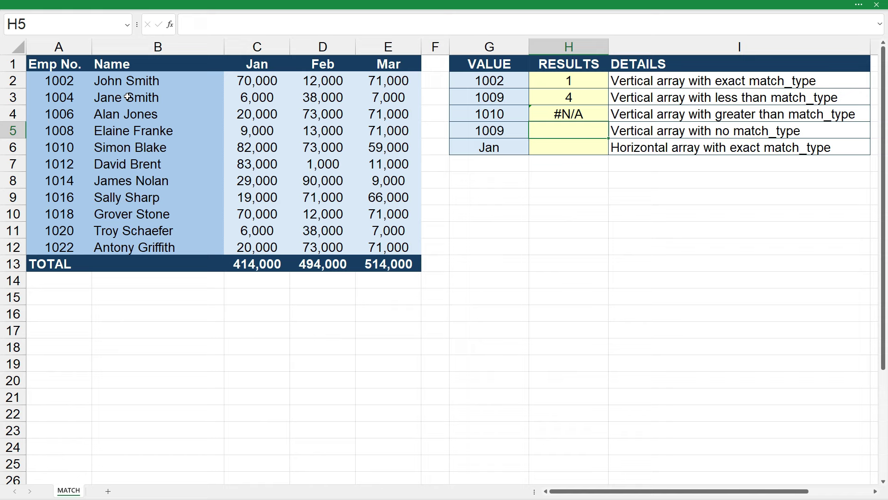
Sort the employee numbers in A2:A12 from largest to smallest, continuing with the current selection only.
left_click_drag(76, 78, 62, 243)
right_click(62, 246)
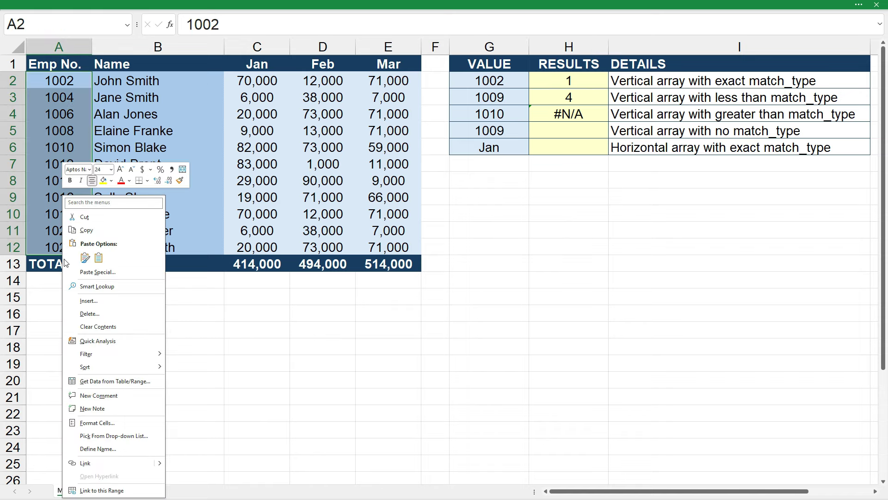
mouse_move(130, 373)
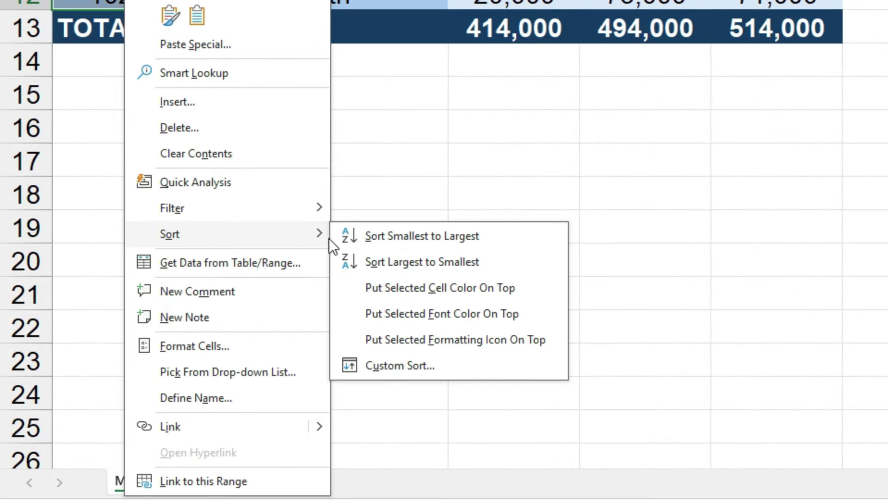
left_click(471, 262)
left_click(778, 171)
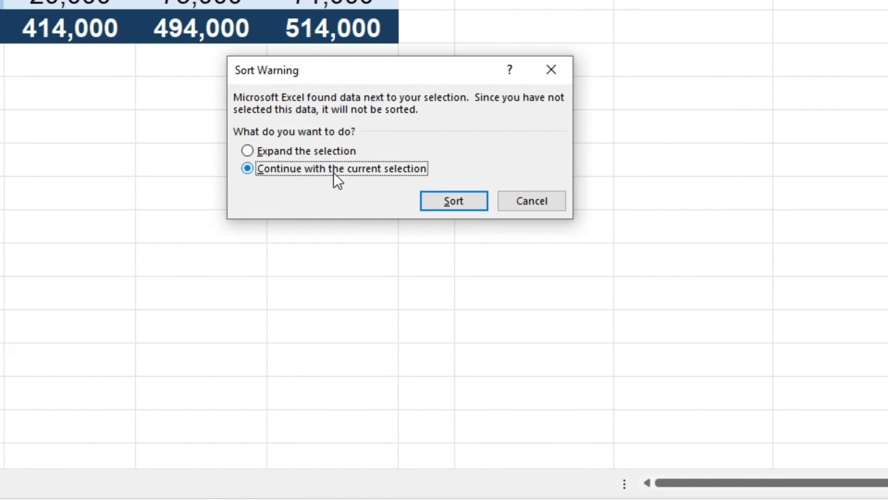
left_click(462, 202)
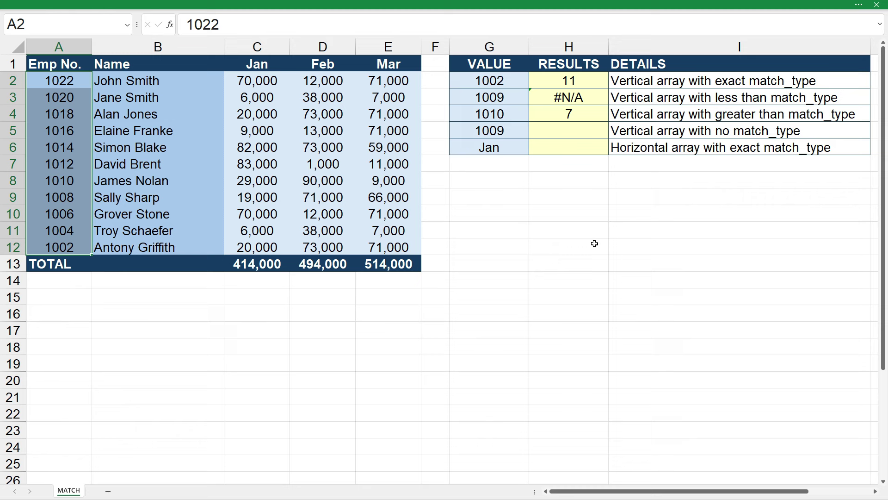
left_click(594, 243)
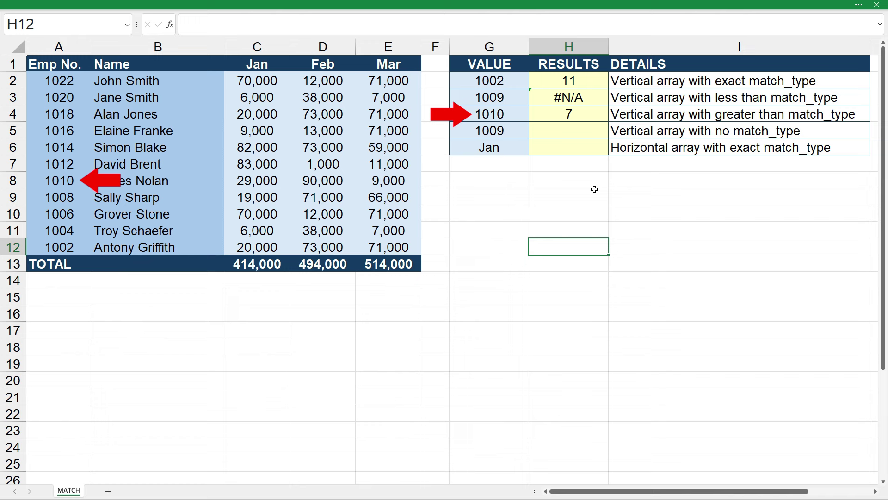
Test the greater-than match formula by setting the lookup value in G4 to 1009 and to 1019.
left_click(504, 115)
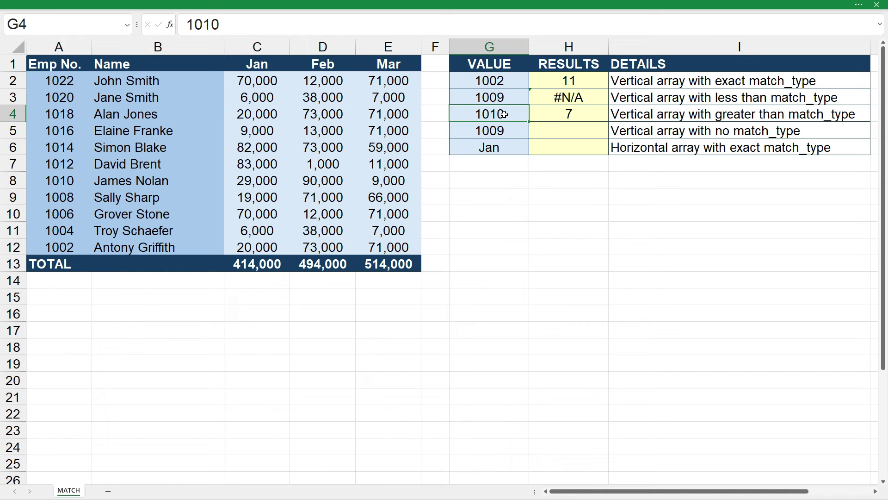
type("1009")
key("Return")
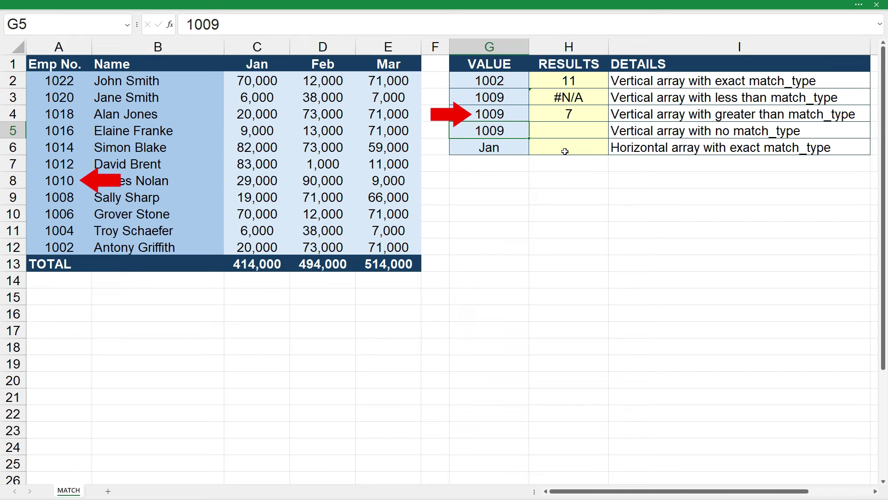
left_click(519, 115)
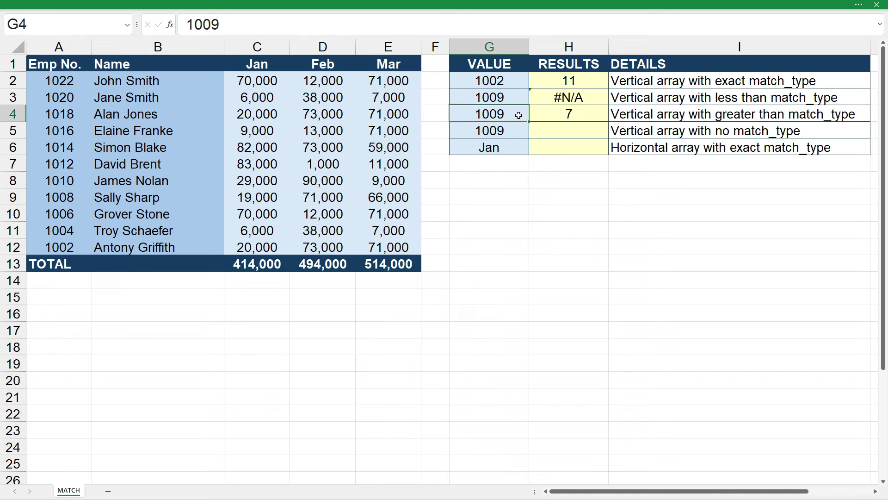
type("1019")
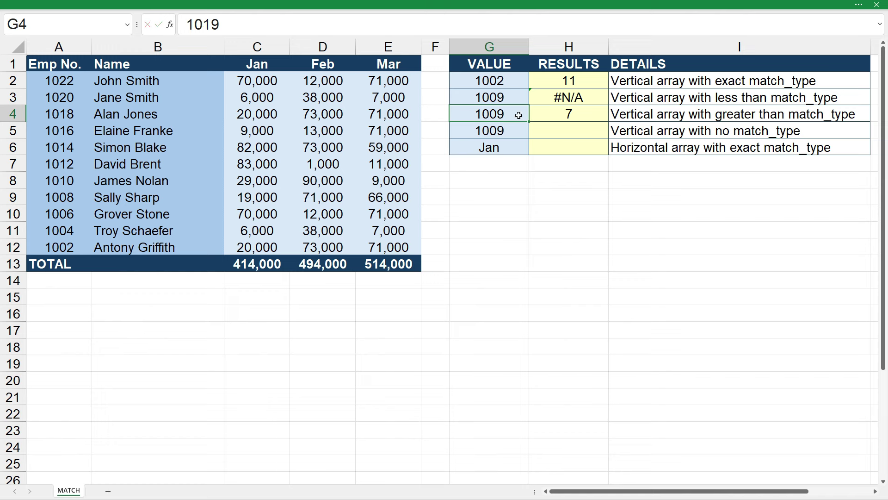
key("Return")
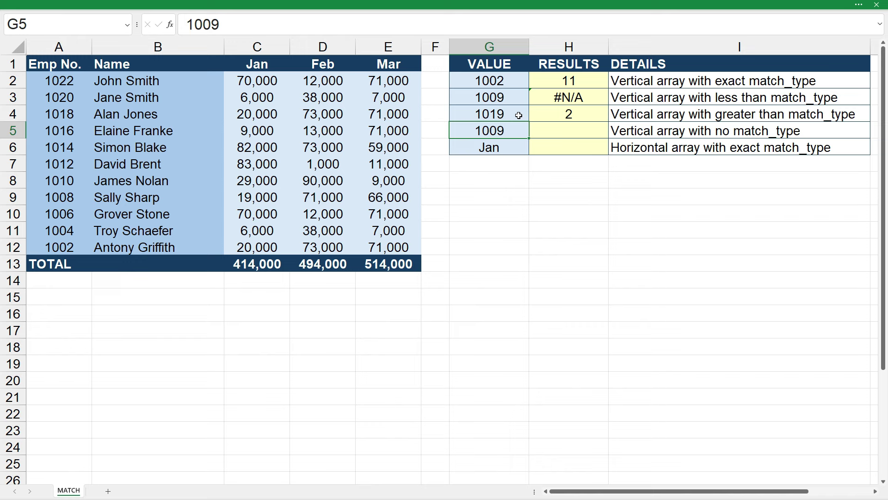
Sort the employee numbers in A2:A12 back from smallest to largest, without expanding the selection.
left_click_drag(67, 84, 69, 249)
right_click(75, 219)
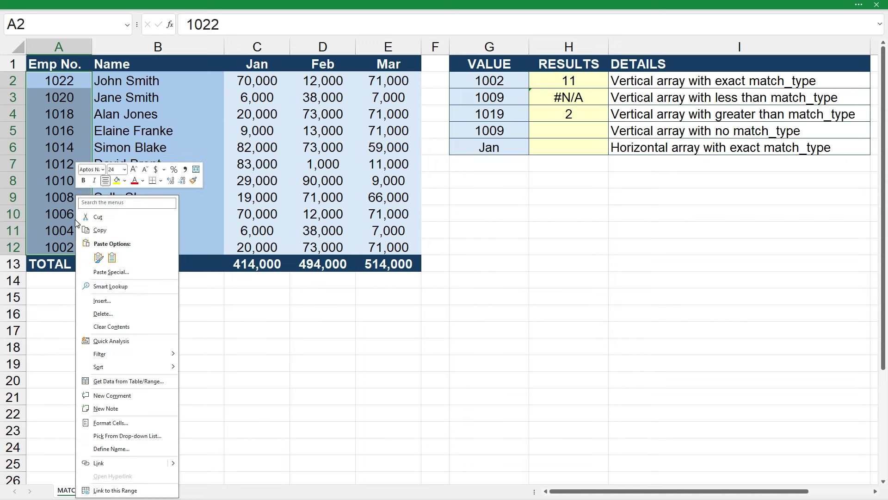
mouse_move(138, 366)
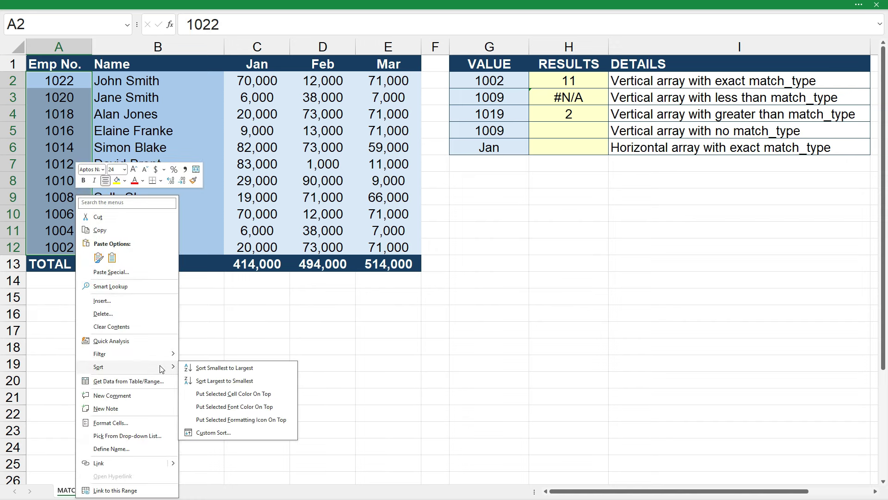
left_click(254, 370)
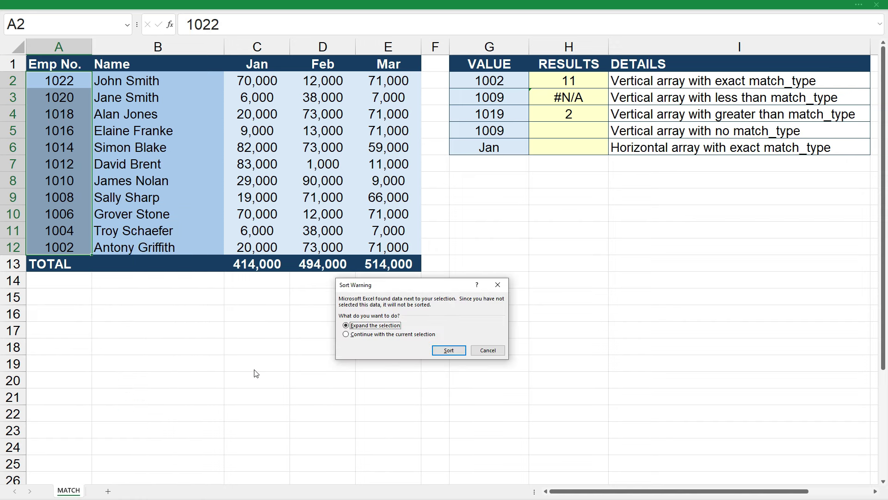
left_click(366, 334)
left_click(449, 350)
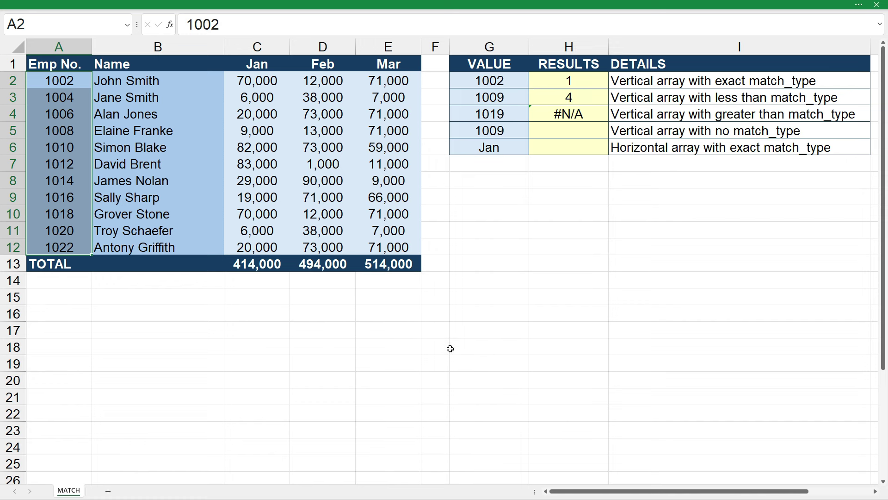
left_click(521, 234)
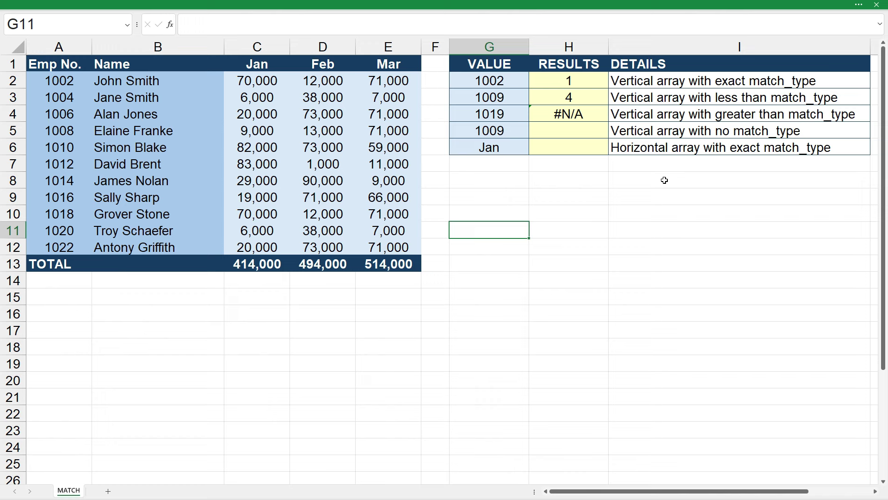
Enter the formula =MATCH(G5,A2:A12) without a match_type in H5.
left_click(582, 132)
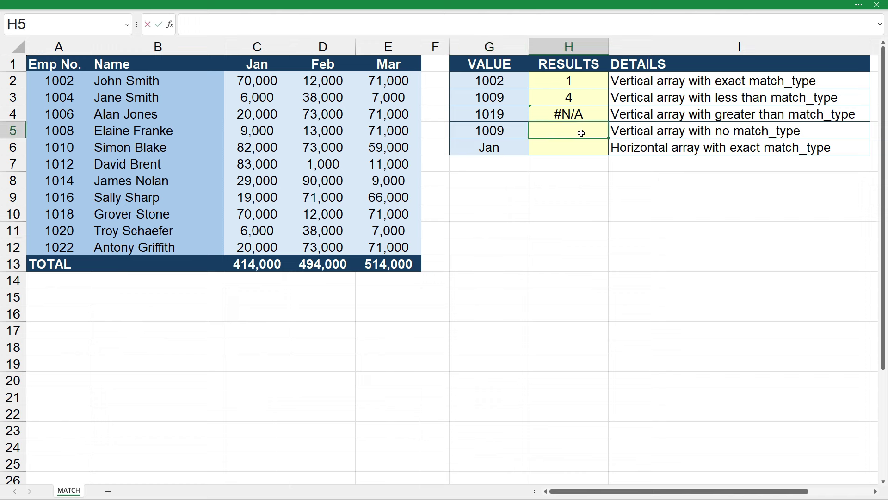
type("=match(")
left_click(499, 132)
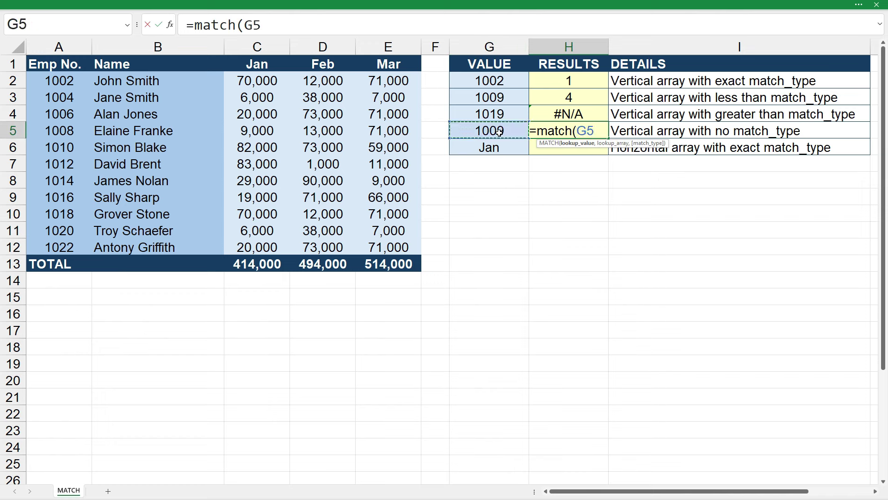
type(",")
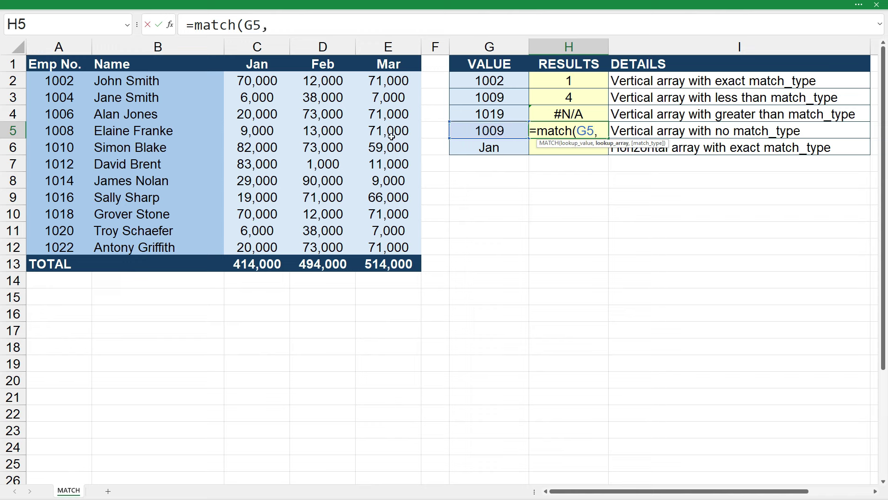
left_click_drag(53, 79, 70, 248)
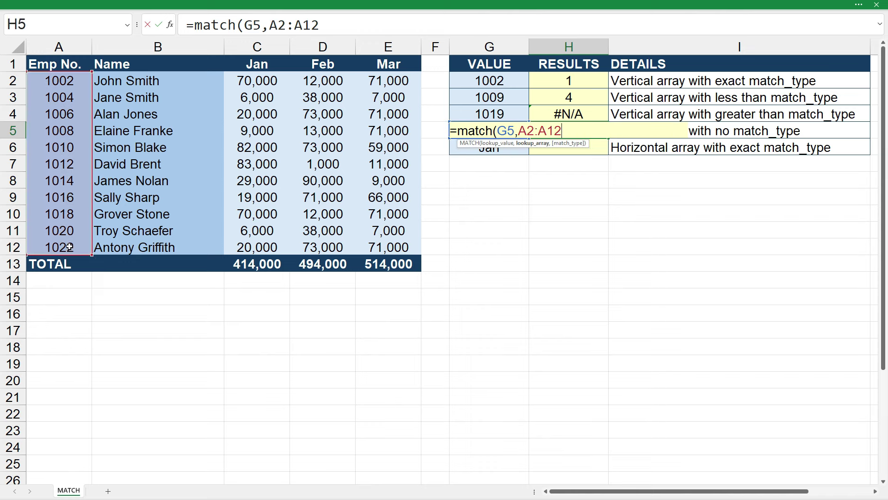
type(")")
key("Return")
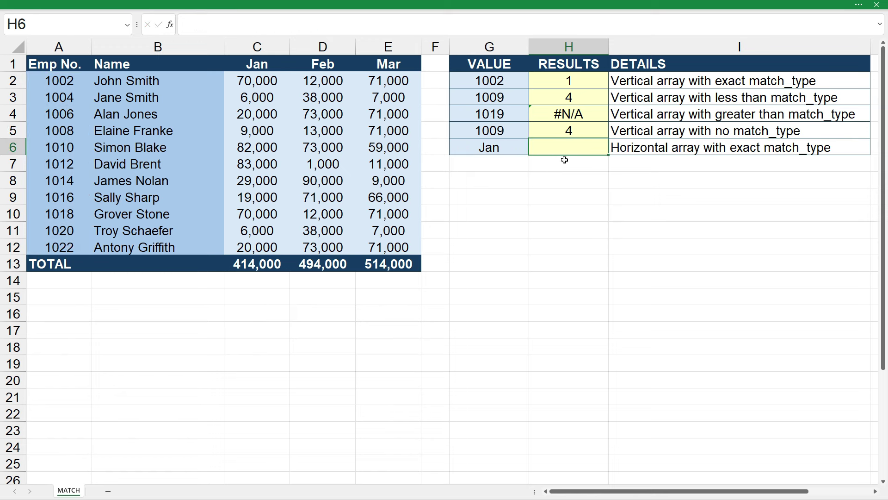
Inspect the match_type options available for the H5 formula and leave the argument omitted.
left_click(583, 130)
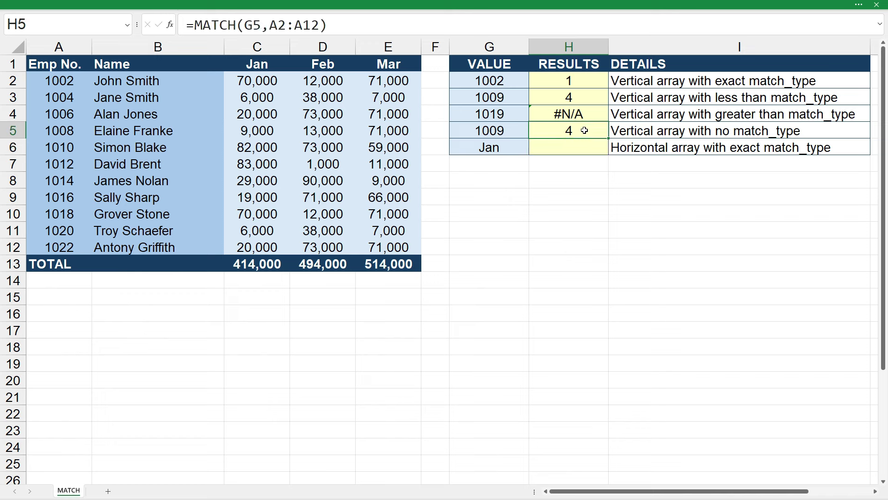
left_click(324, 27)
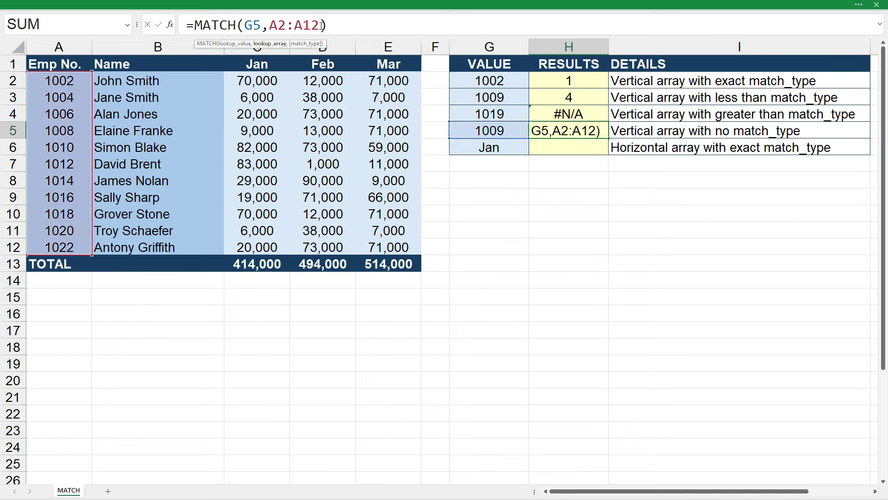
type(",")
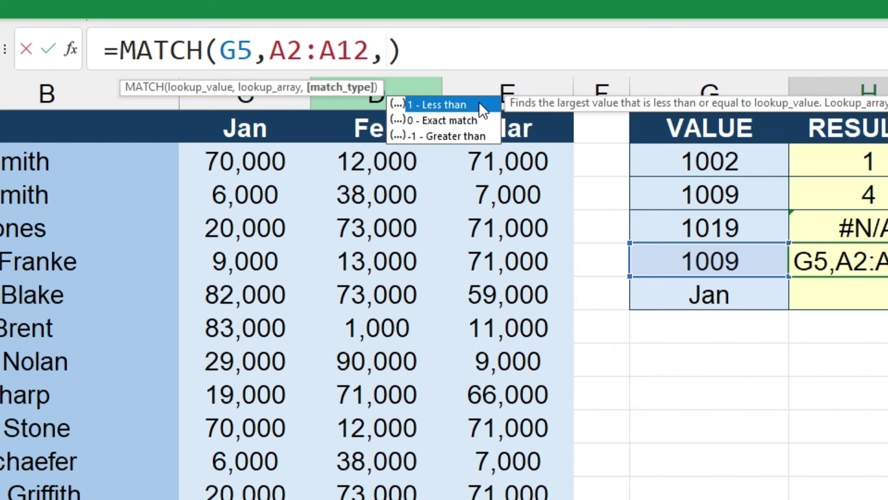
key("Escape")
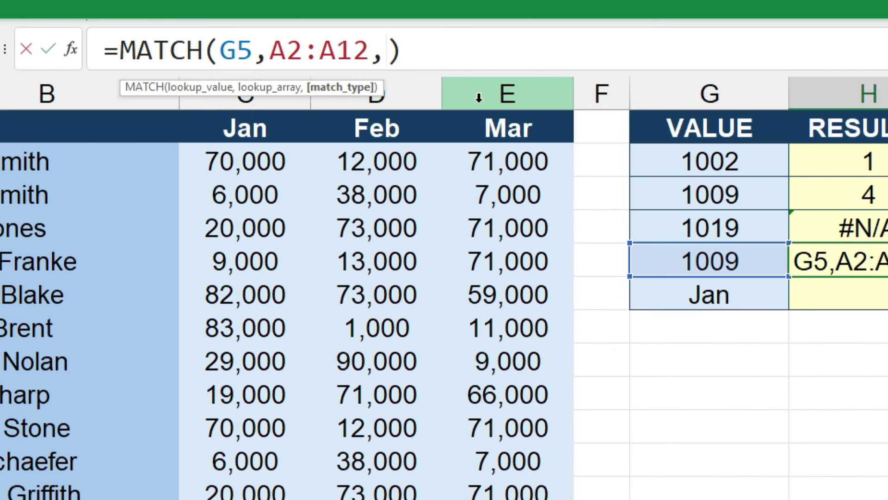
key("ctrl+Return")
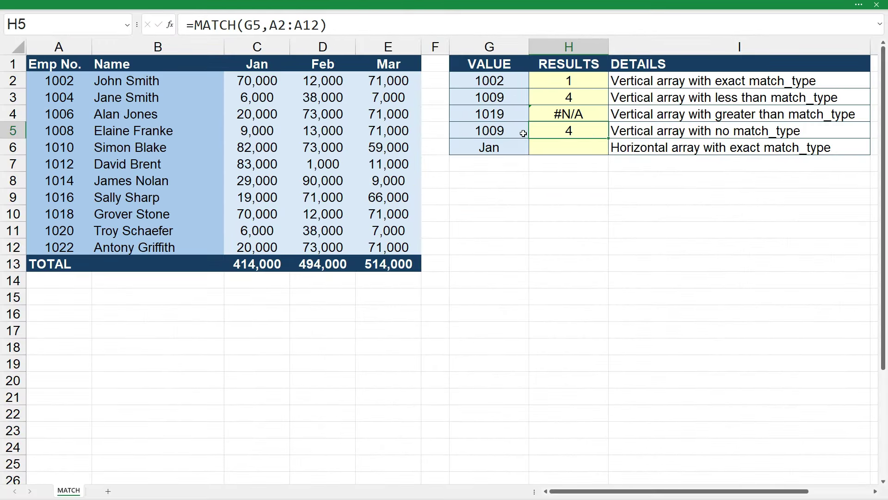
Set the lookup values in G3 and G5 to 1007 to compare the less-than match with the omitted match_type.
left_click(502, 98)
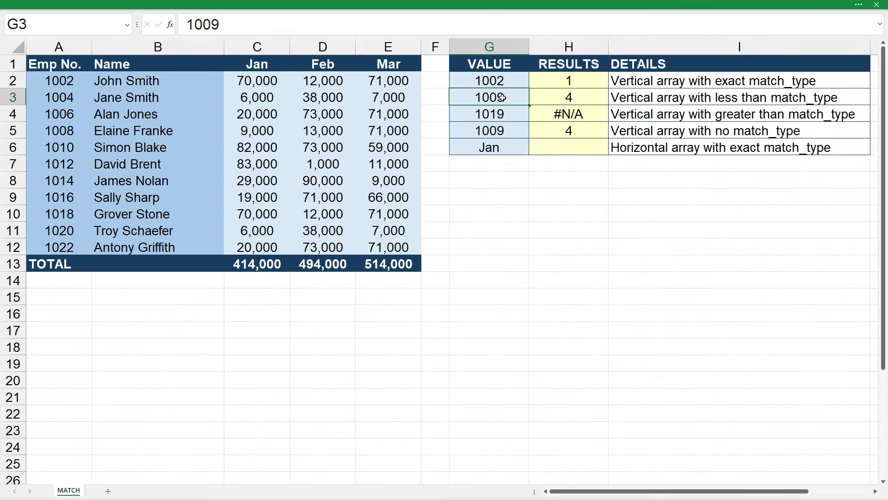
type("1007")
key("Return")
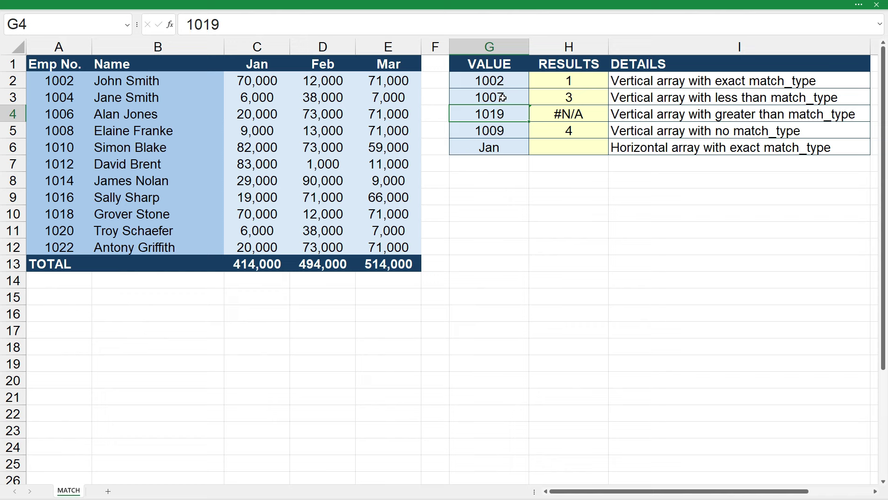
left_click(506, 130)
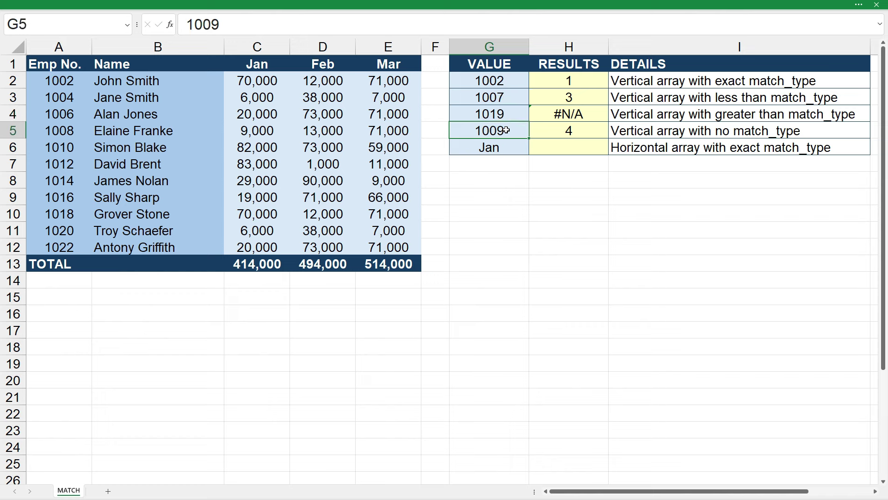
type("1007")
key("Return")
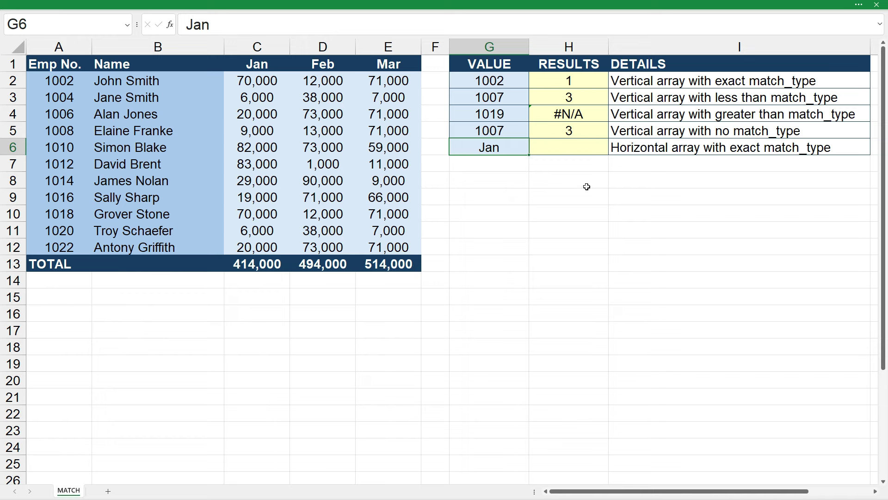
Compare the MATCH formula without a match_type in H5 with the less-than formula in H3.
left_click(591, 132)
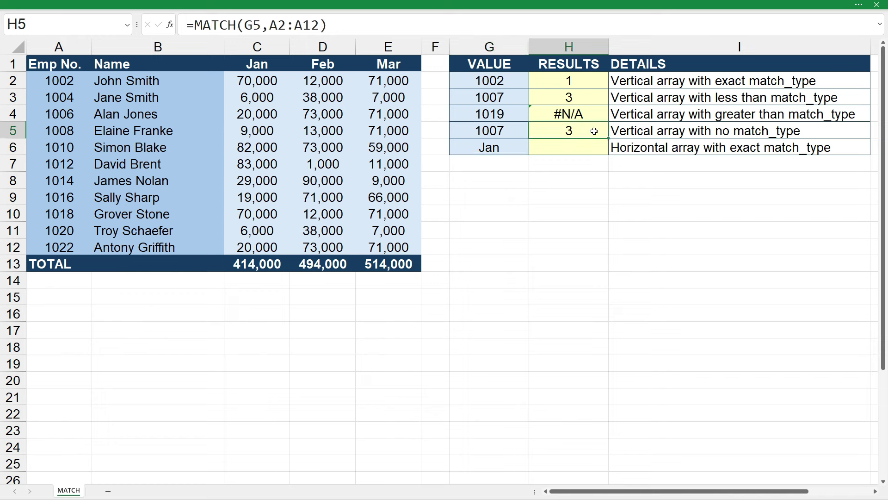
left_click(594, 97)
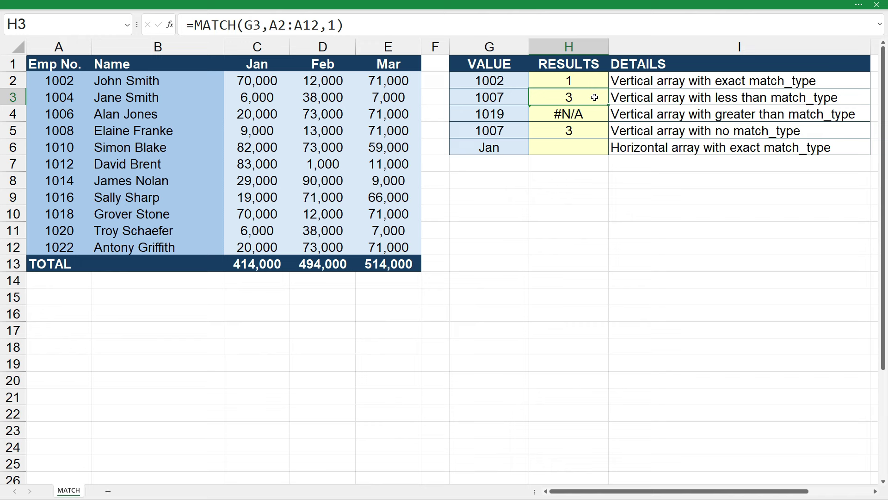
left_click(584, 134)
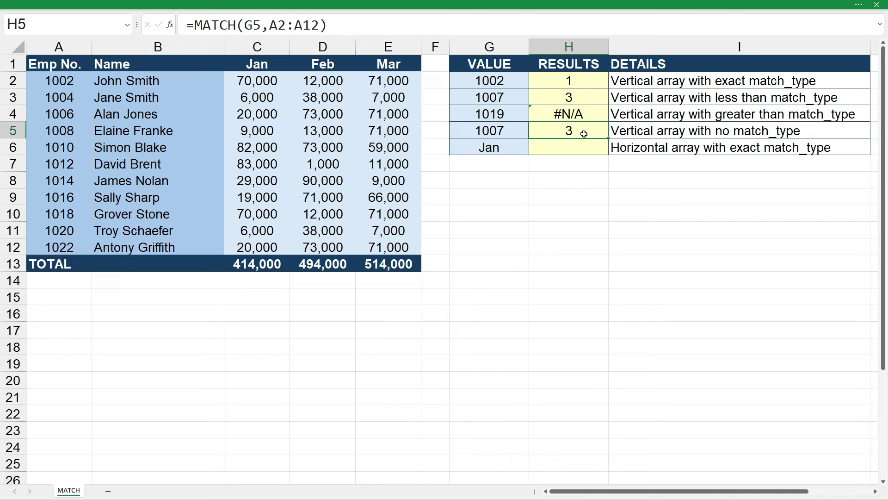
Enter the formula =MATCH(G6,C1:E1,0) in H6 to find the exact position of the month in the horizontal header range.
left_click(561, 146)
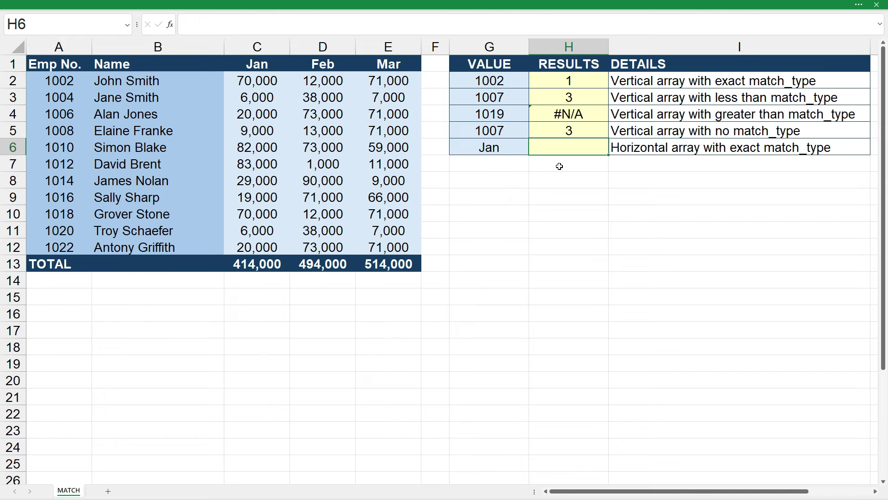
type("=match(")
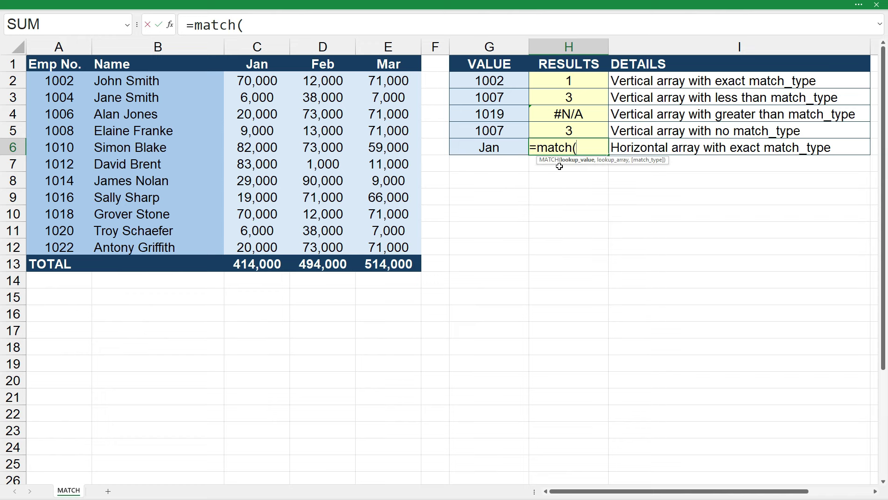
left_click(514, 147)
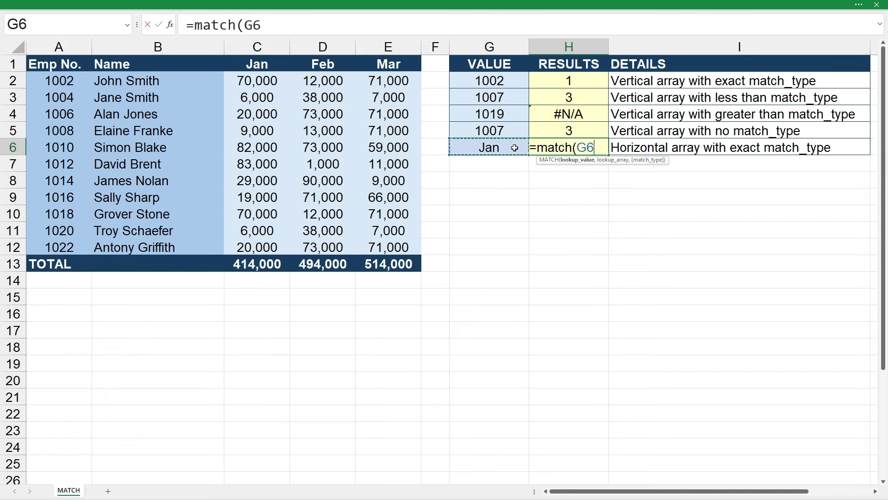
type(",")
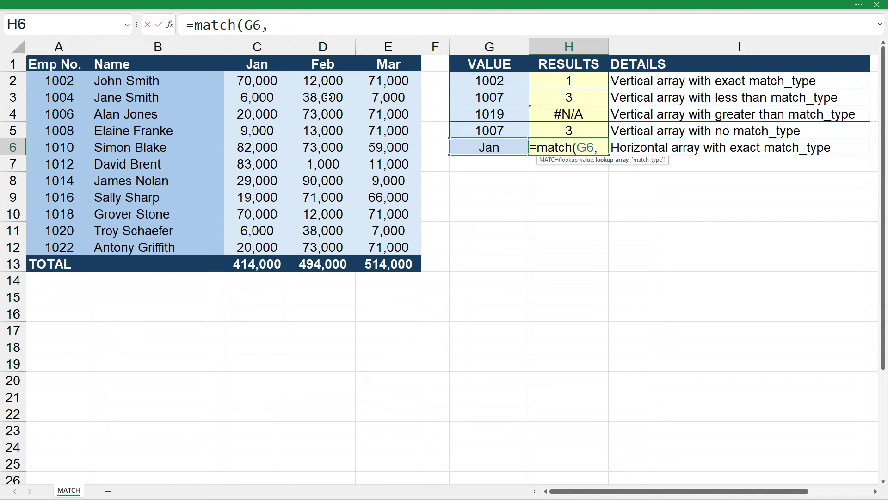
left_click_drag(274, 62, 392, 57)
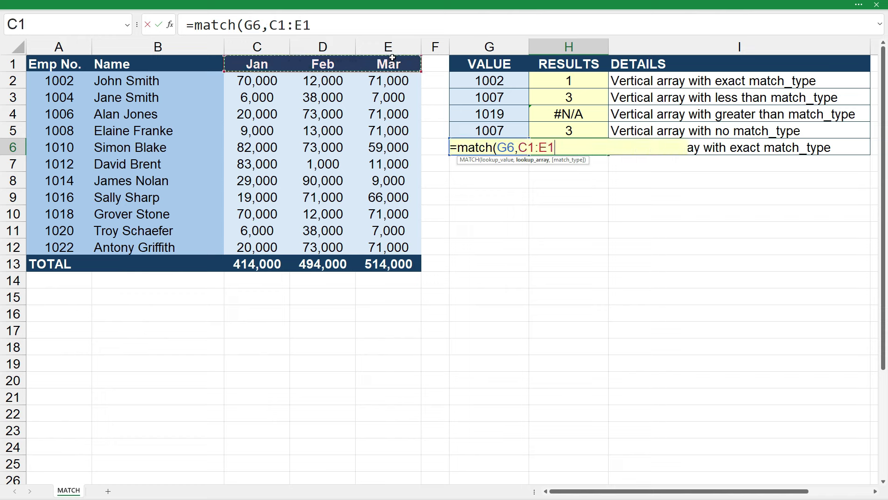
type(",")
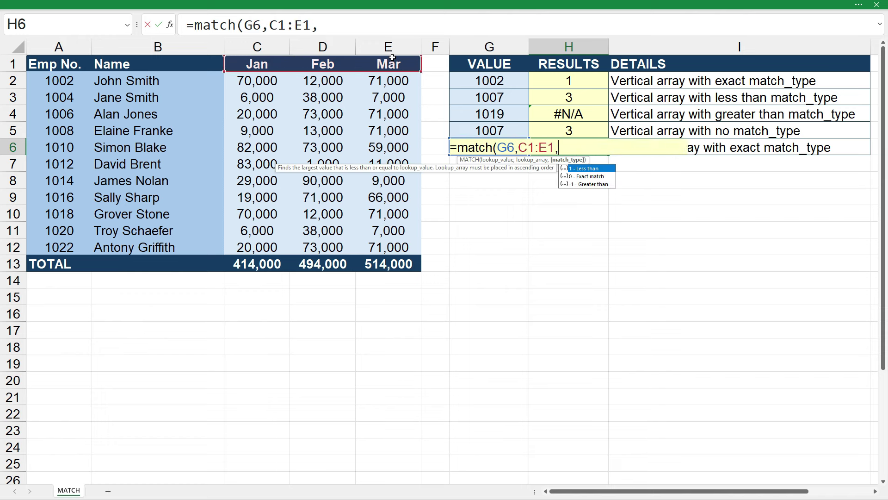
type("0)")
key("Return")
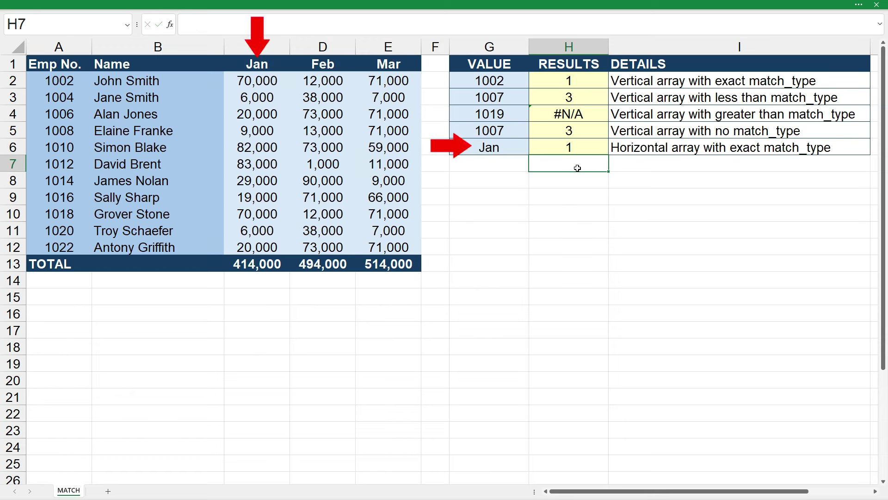
Review the lookup value in G6 against the horizontal exact-match formula in H6.
key("Up")
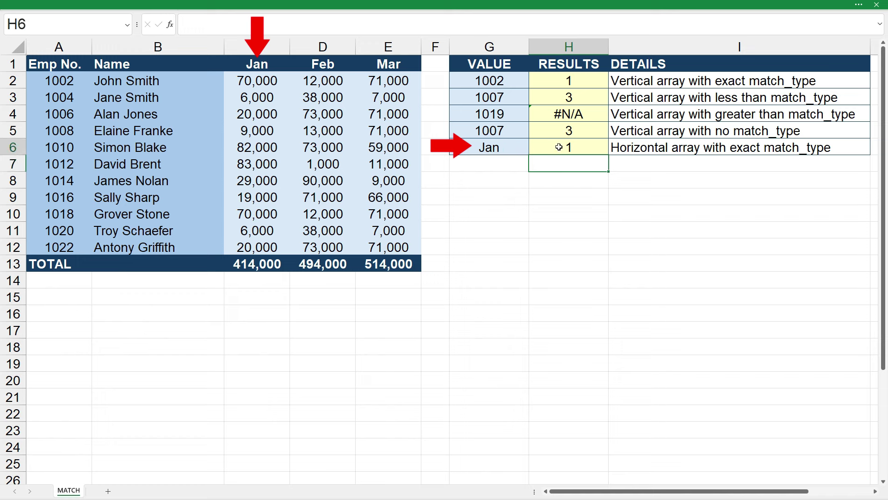
left_click(517, 145)
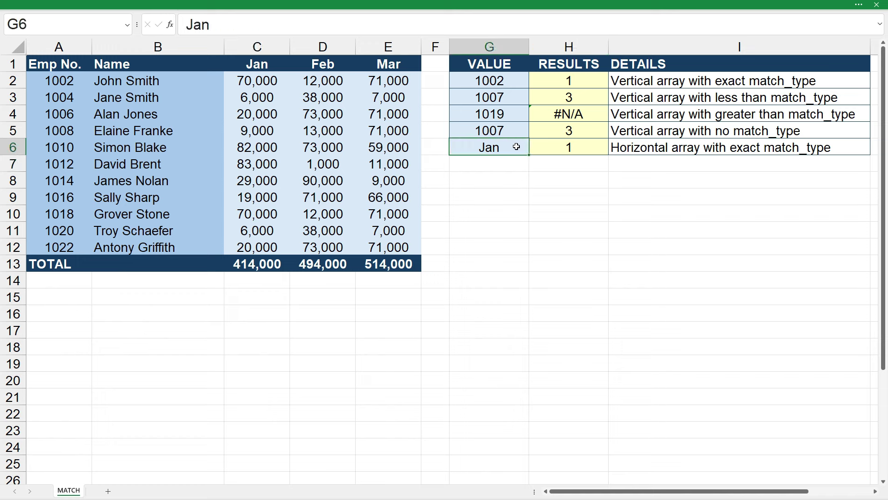
left_click(559, 144)
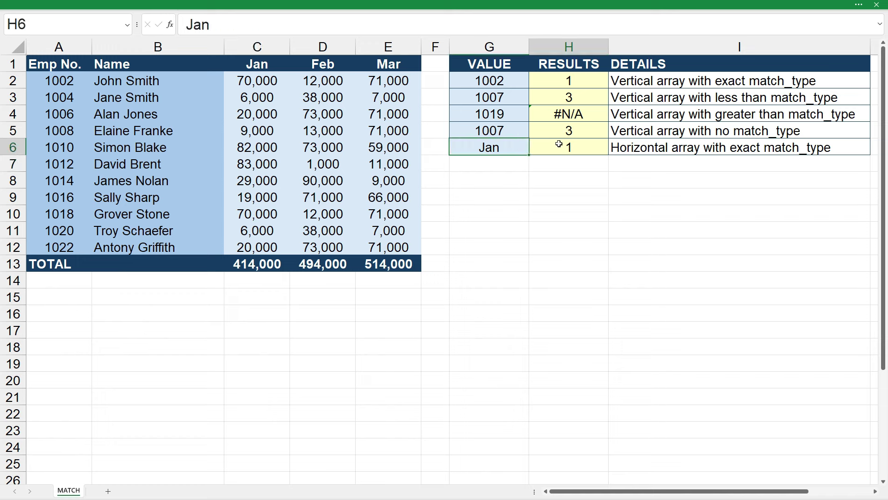
left_click(506, 148)
left_click(549, 147)
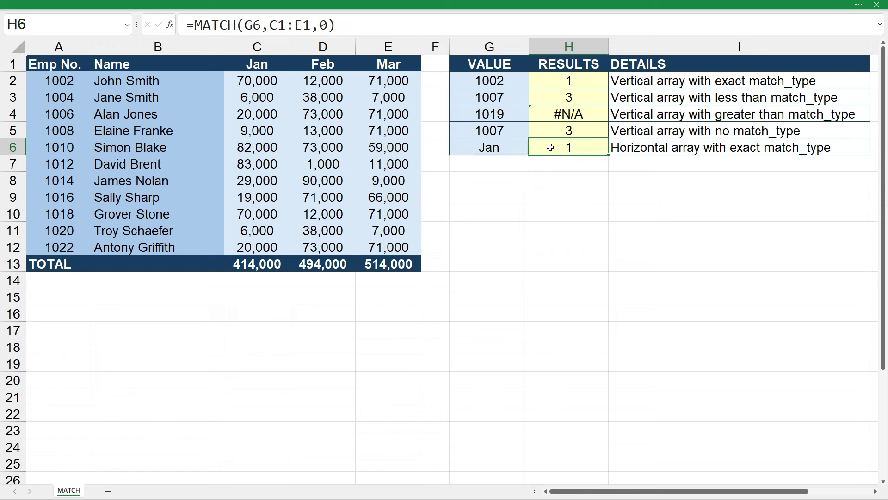
left_click(567, 182)
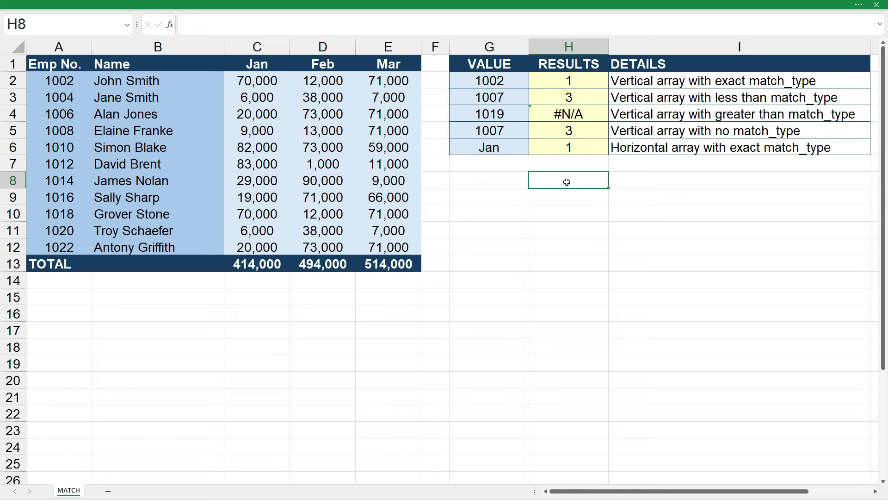